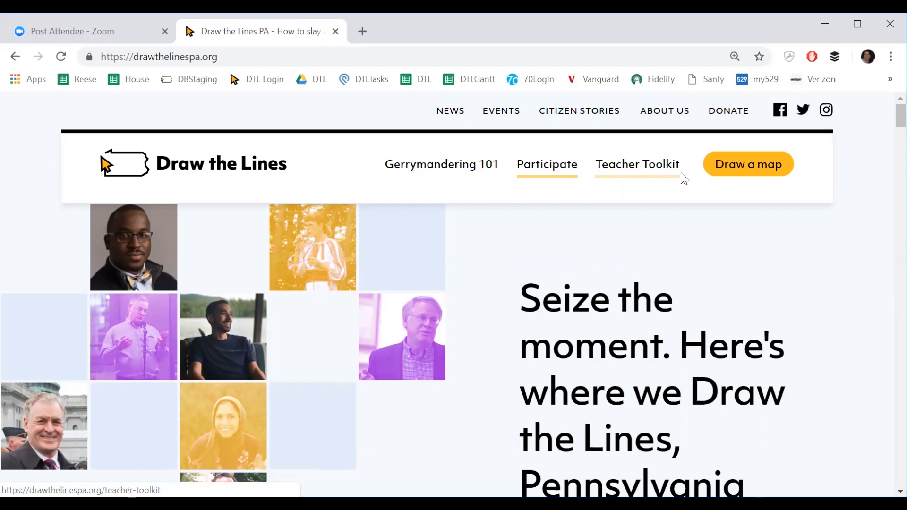
Step: Open the Draw a map page and read its three preparation steps: Think, Use the guide and Read the rules
left_click(739, 175)
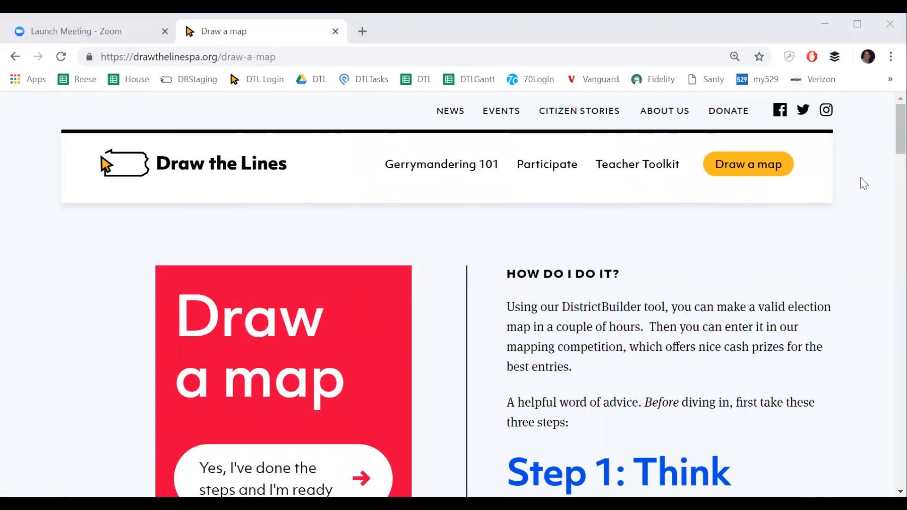
scroll(864, 184, "down", 7)
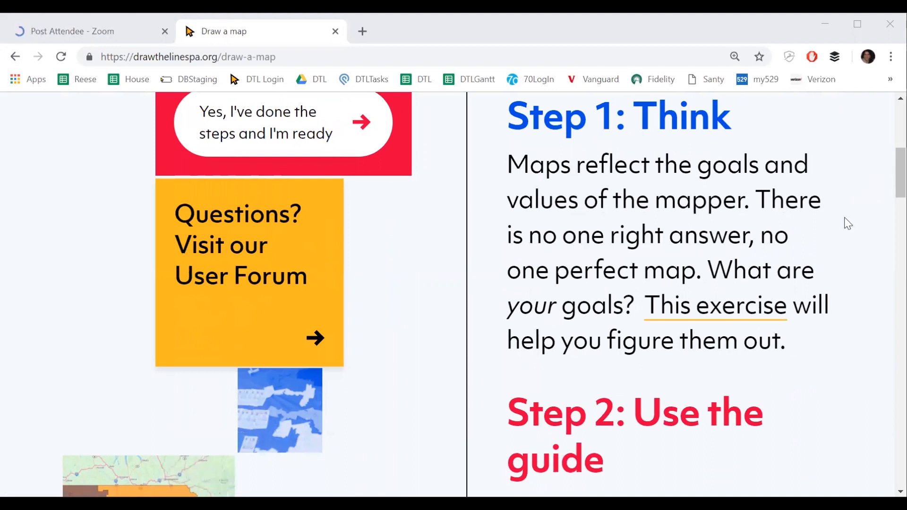
scroll(857, 255, "down", 6)
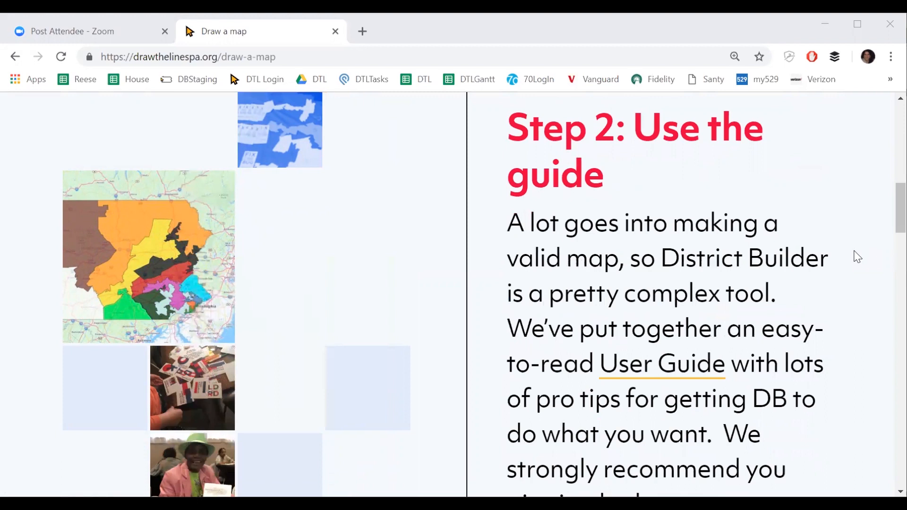
scroll(858, 257, "down", 9)
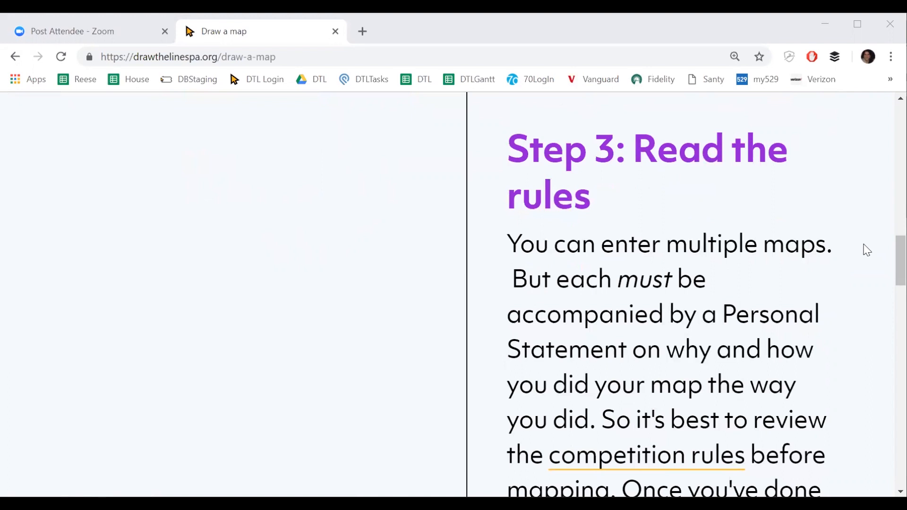
scroll(430, 324, "up", 15)
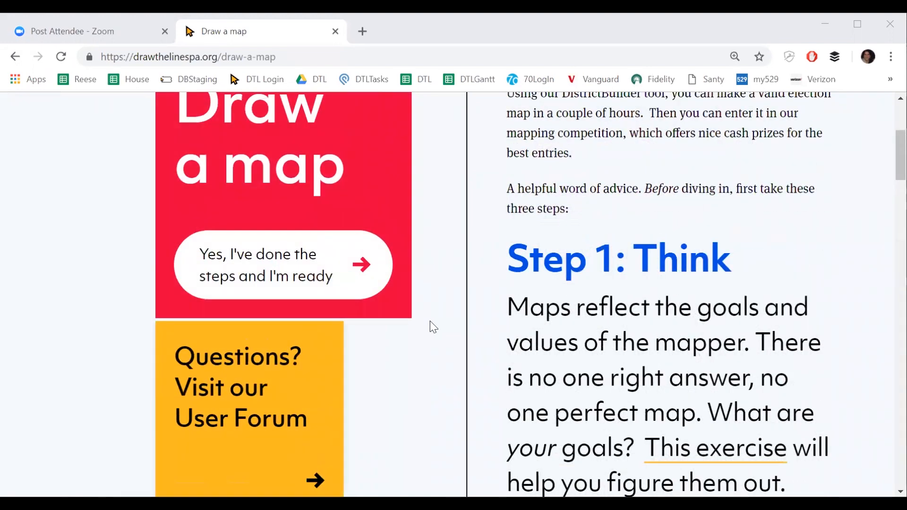
scroll(434, 327, "down", 1)
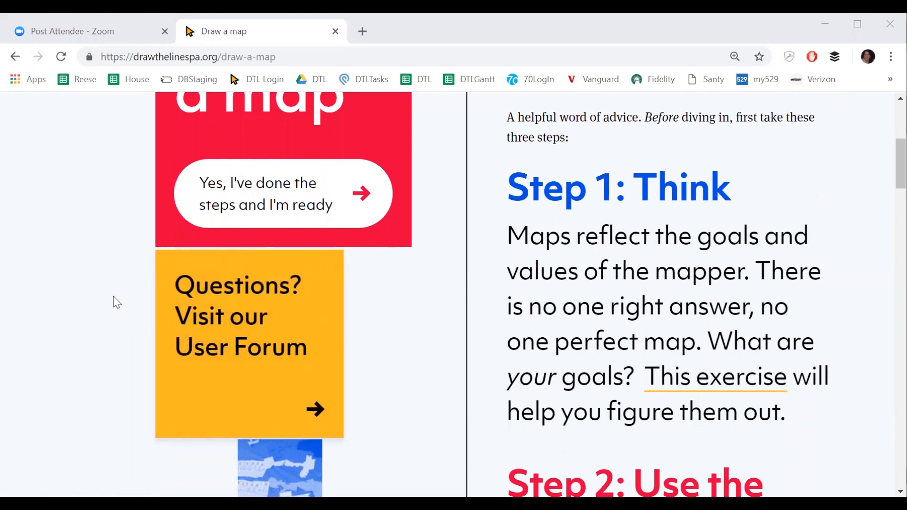
scroll(114, 296, "up", 6)
scroll(114, 296, "down", 2)
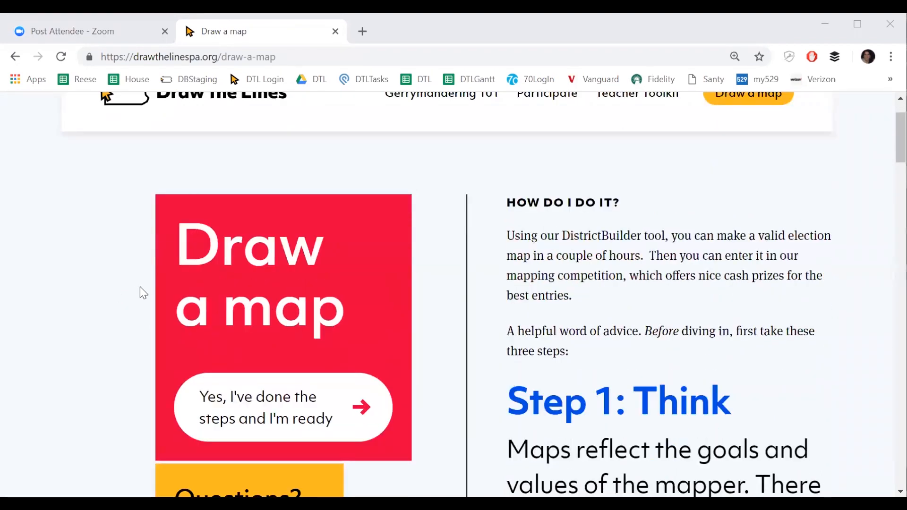
Step: Continue from the Draw a map page to the mapping tool's login page and enter the account's user name
left_click(254, 406)
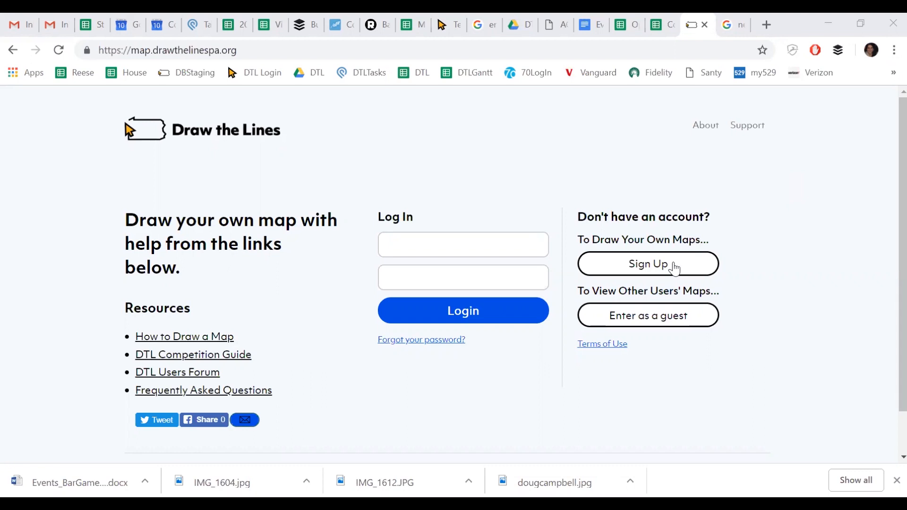
left_click(445, 249)
type("jeff")
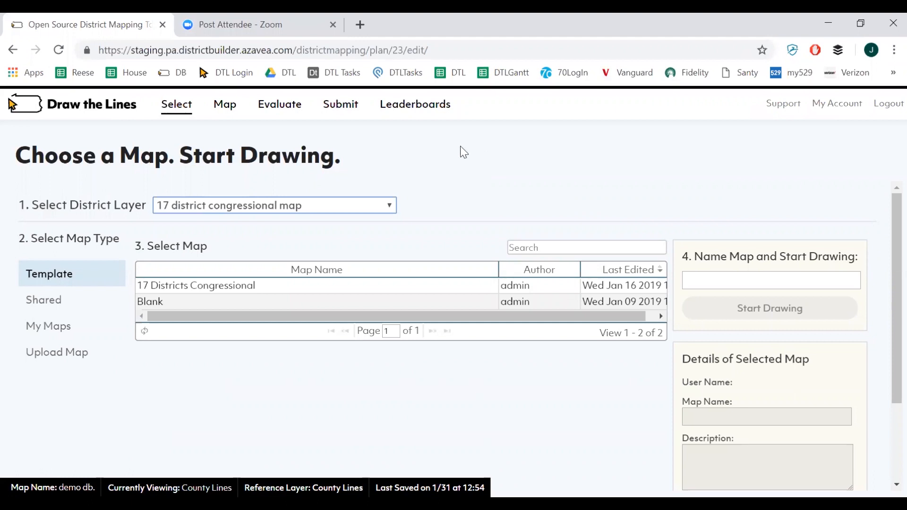
Step: Change the district layer to the 18 district congressional map (contest closed), and return it to the 17 district congressional map
left_click(333, 207)
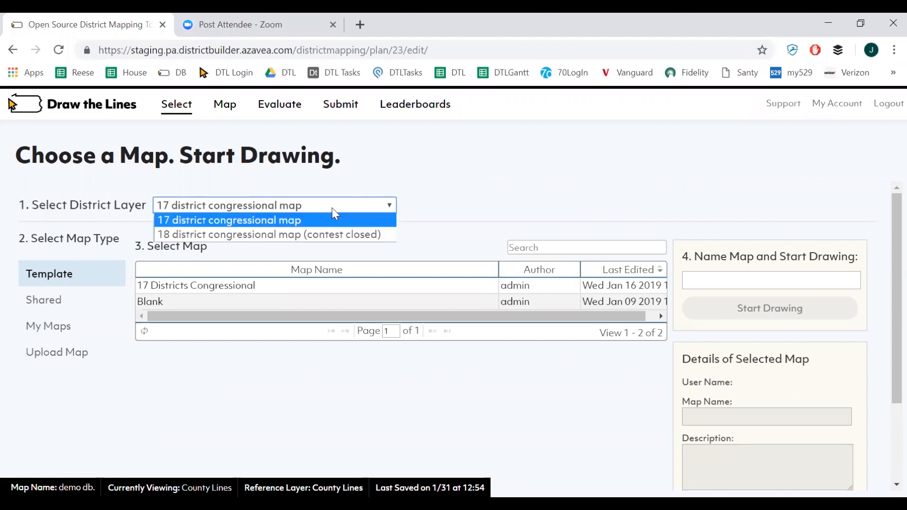
left_click(308, 233)
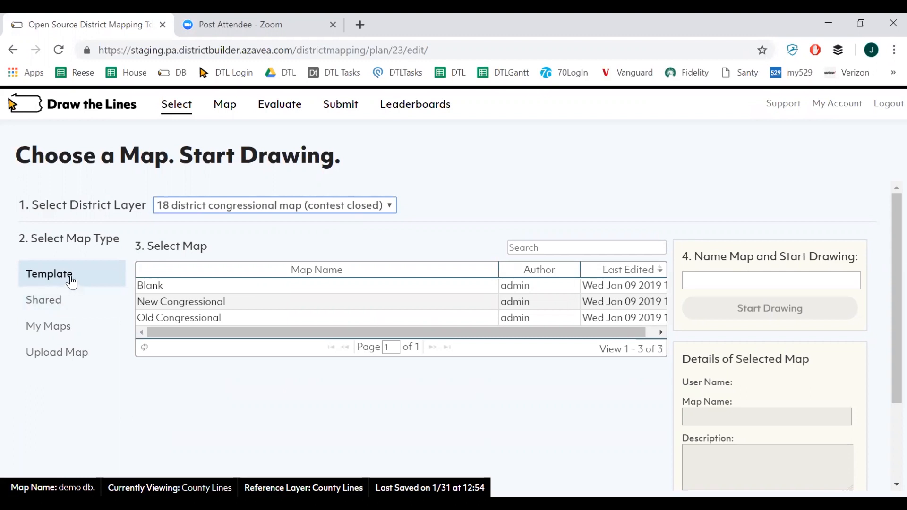
left_click(293, 208)
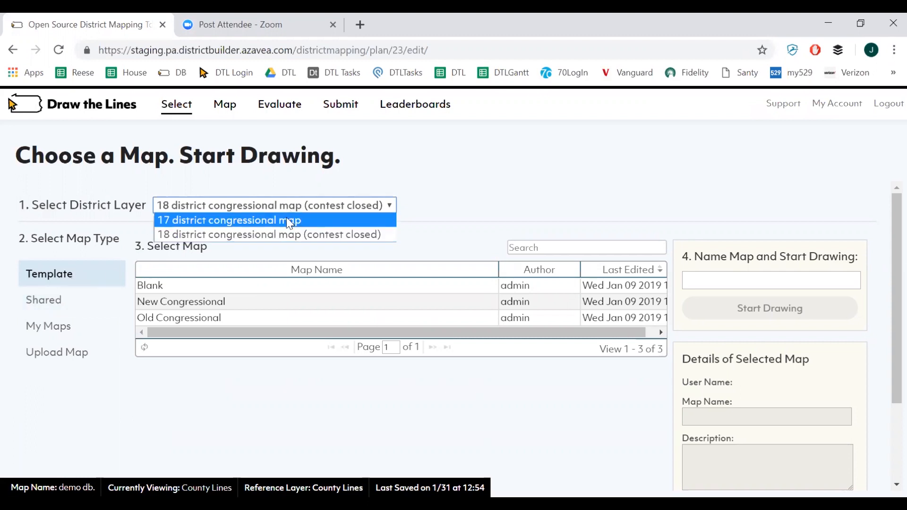
left_click(286, 218)
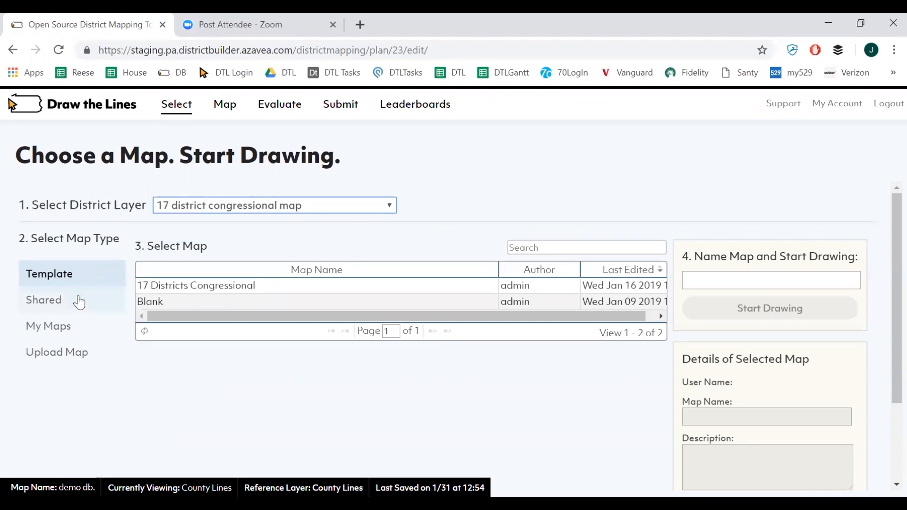
Step: View the details of the Blank and 17 Districts Congressional templates and the list of the account's own maps
left_click(173, 305)
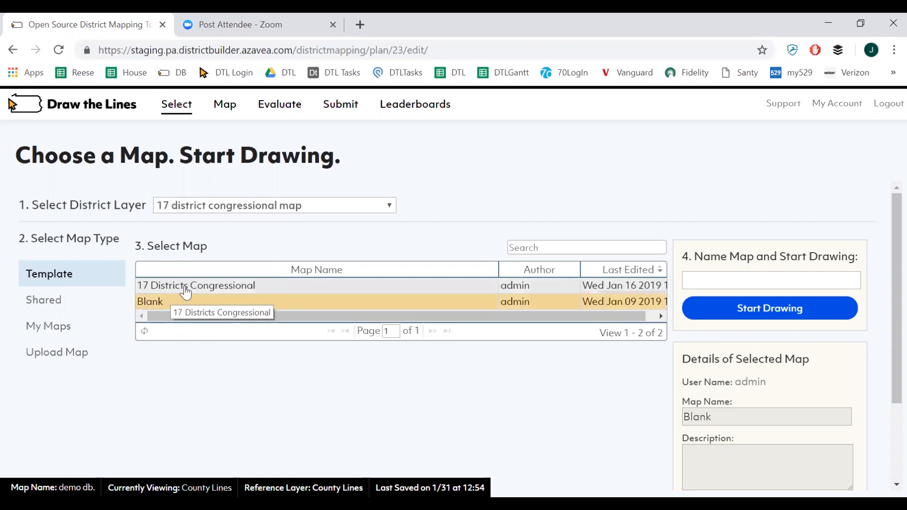
left_click(184, 289)
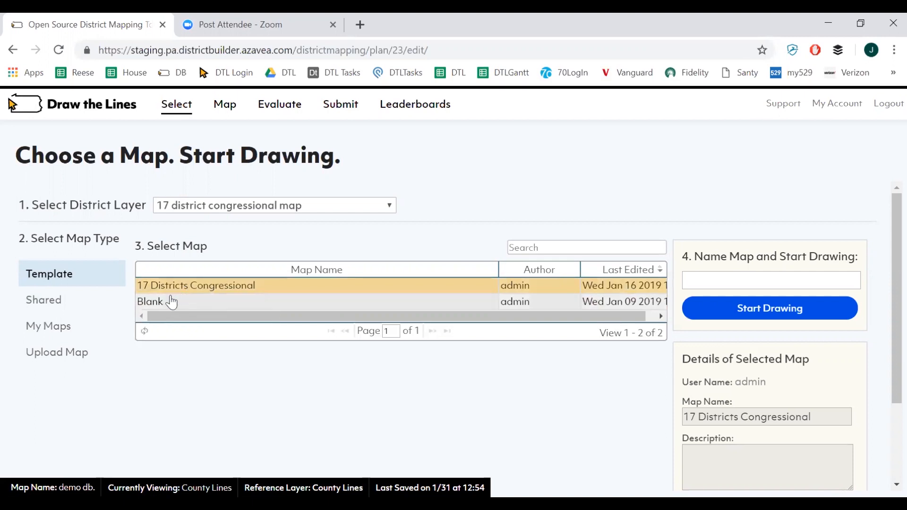
left_click(78, 334)
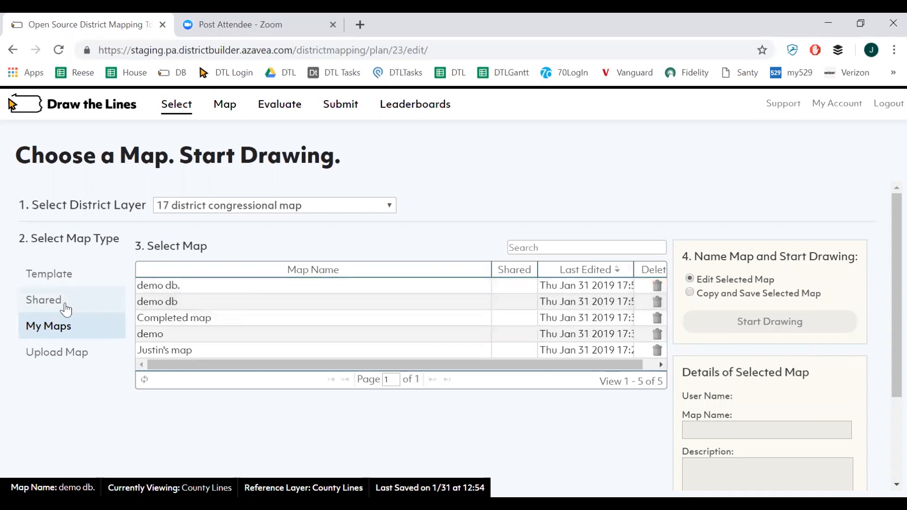
Step: Start drawing a new map named "name" from the Blank template
left_click(57, 279)
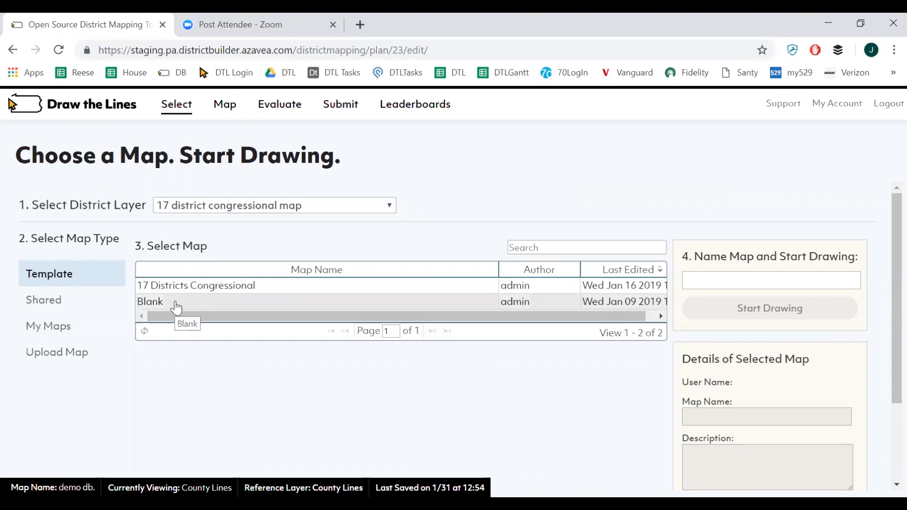
left_click(200, 303)
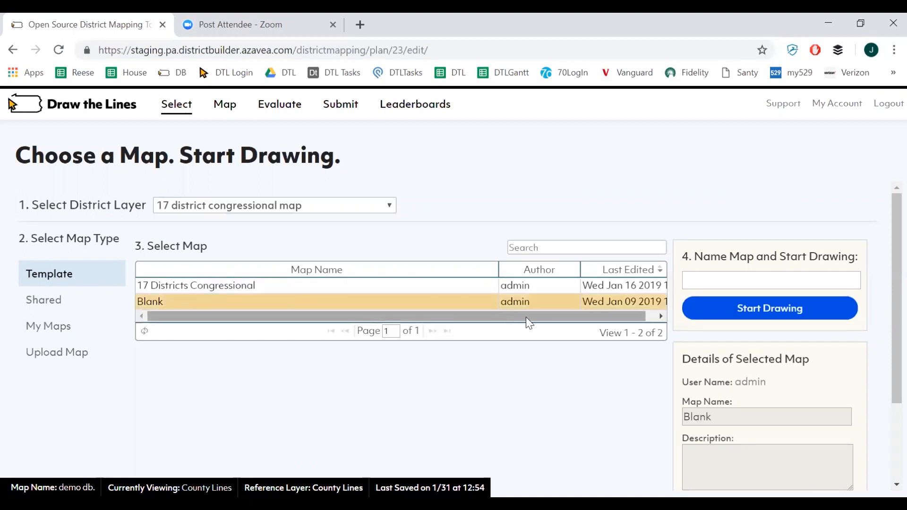
left_click(714, 275)
type("name")
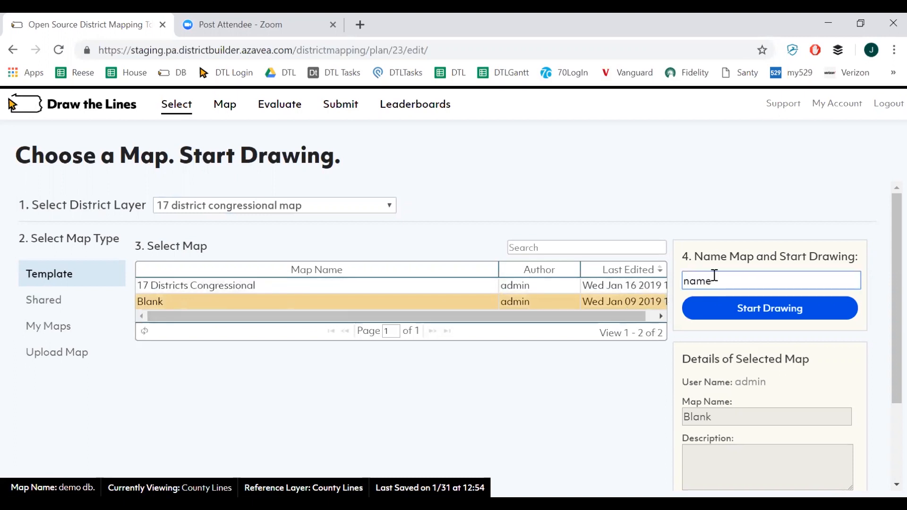
left_click(734, 308)
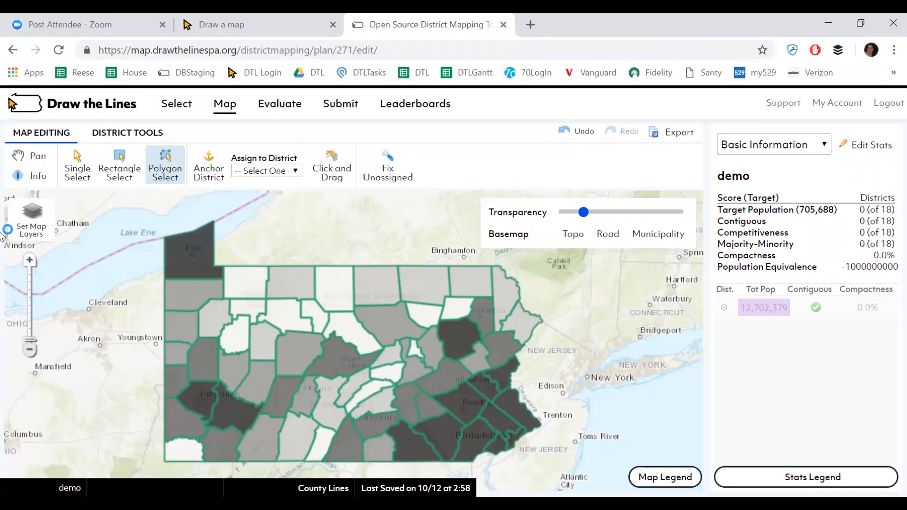
Step: Examine the smaller geographic units in central Pennsylvania up close and return to the statewide view
left_click(30, 261)
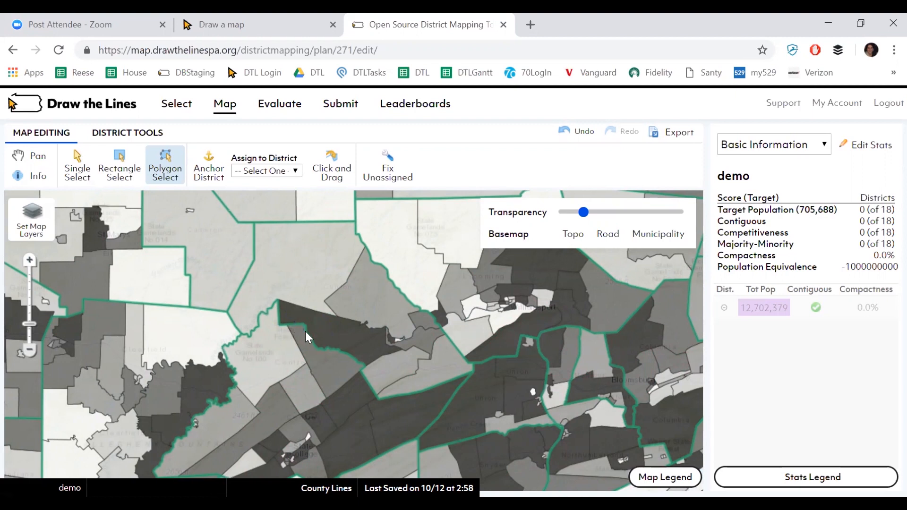
left_click(29, 351)
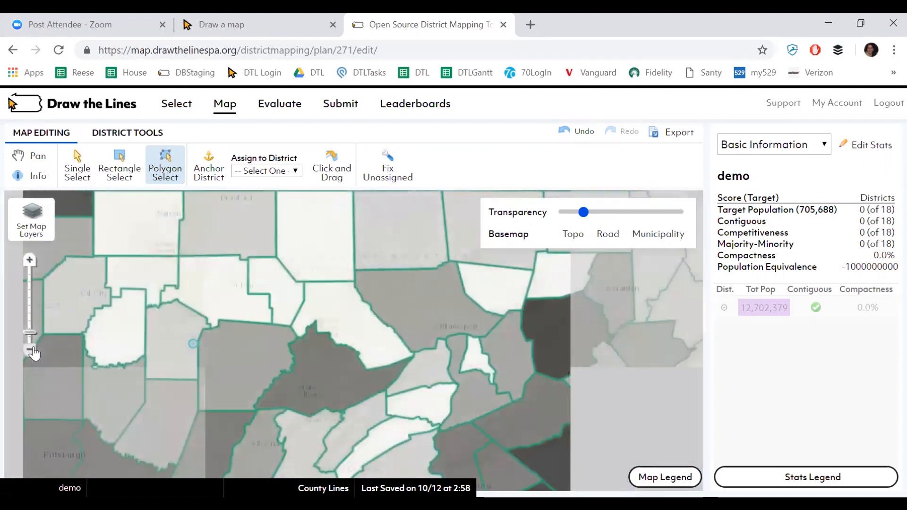
left_click(31, 351)
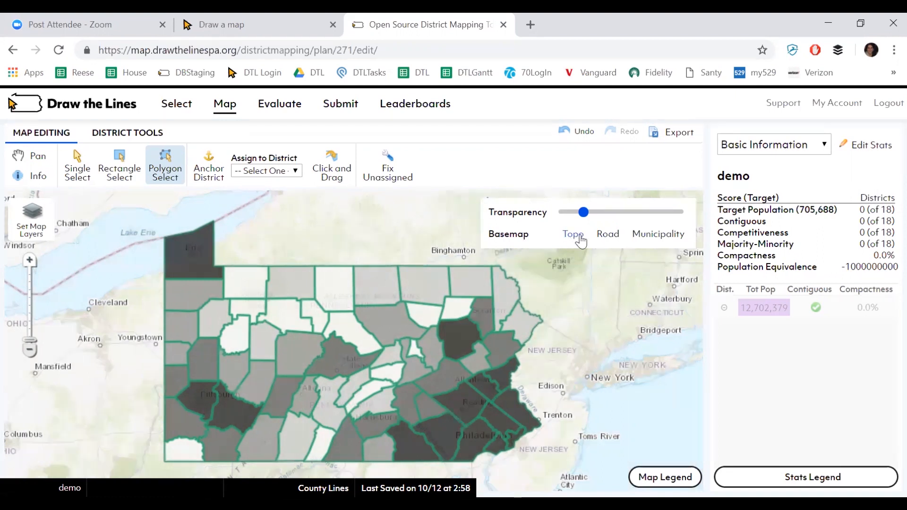
Step: Compare the Road and Municipality basemaps and return to the Topo basemap
left_click(607, 238)
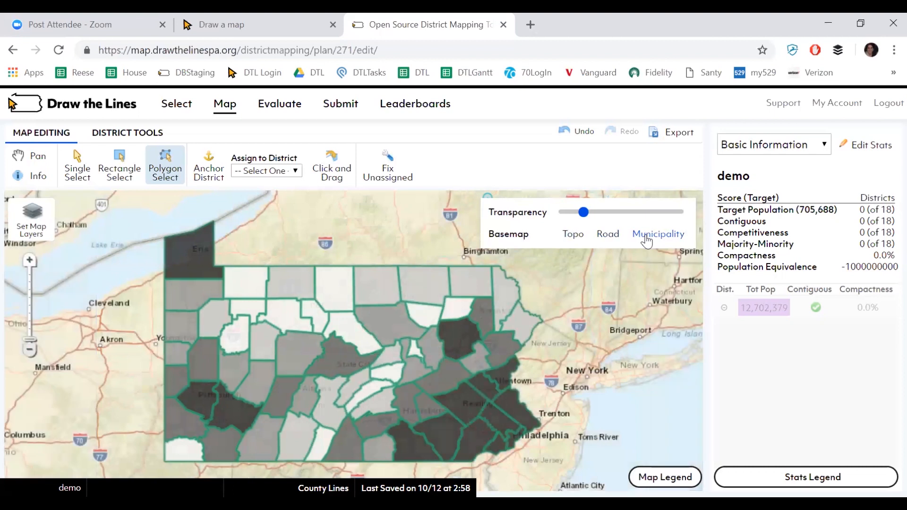
left_click(637, 238)
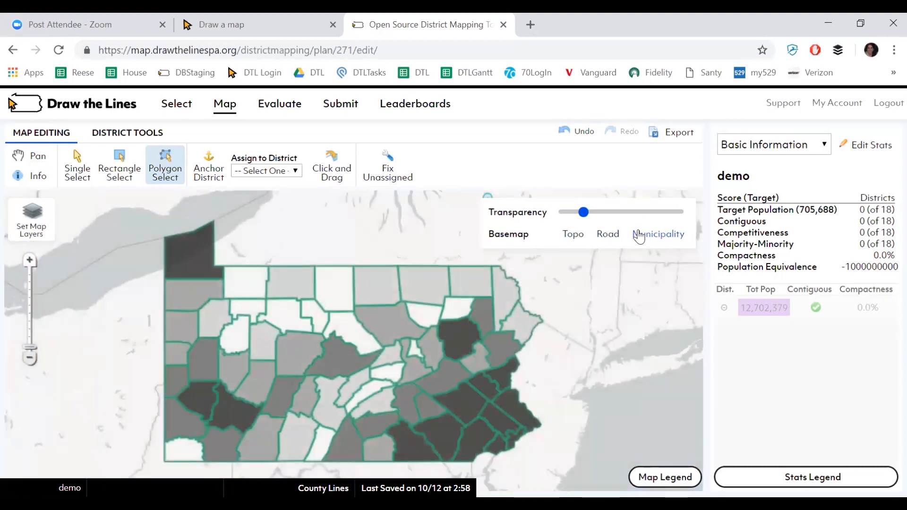
left_click(572, 234)
Step: Compare the map overlay fully opaque and fully transparent, and examine the Road basemap and the Municipality basemap's township names up close
left_click_drag(582, 214, 559, 210)
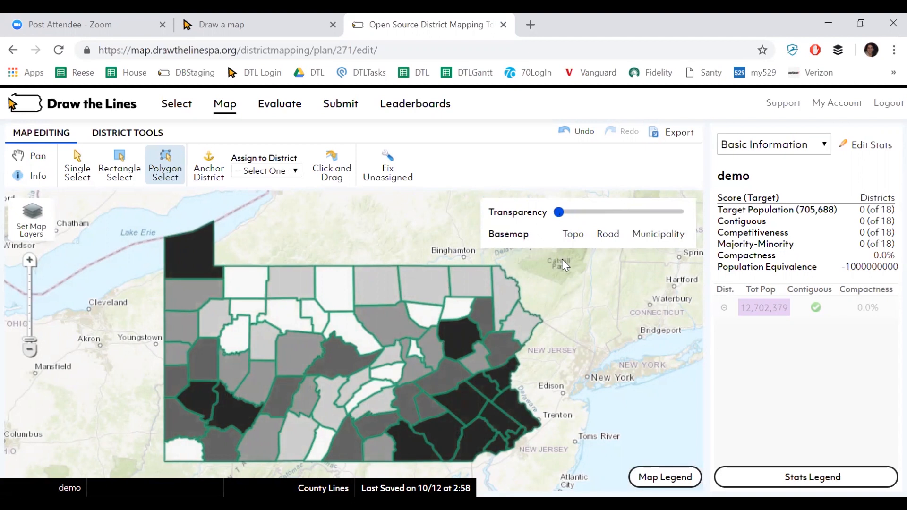
left_click_drag(558, 212, 687, 213)
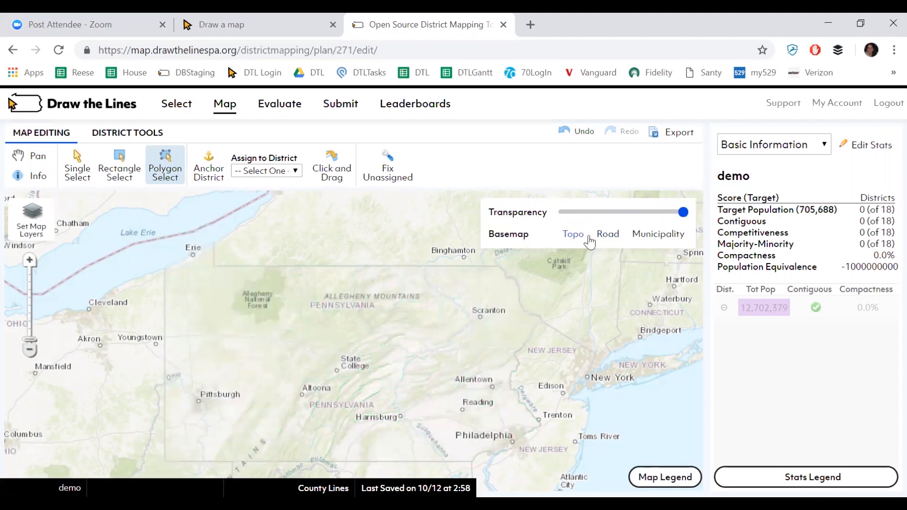
left_click(607, 236)
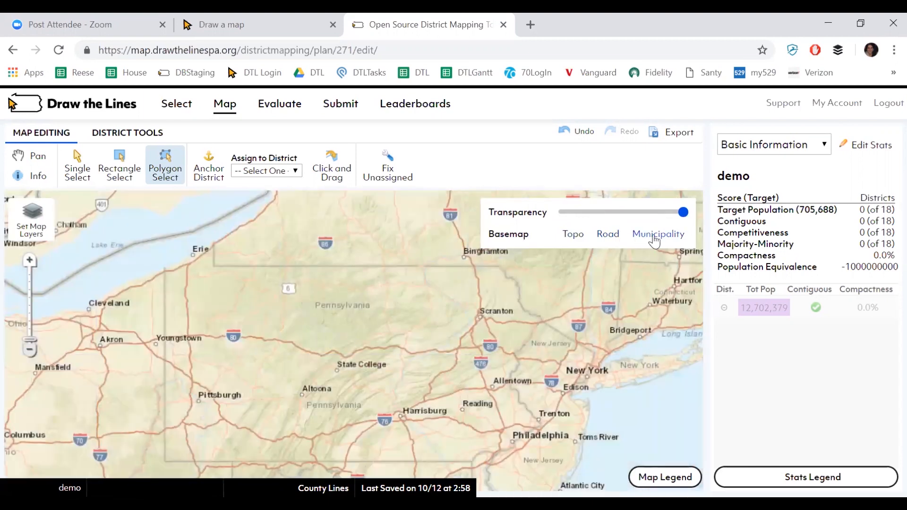
left_click(657, 237)
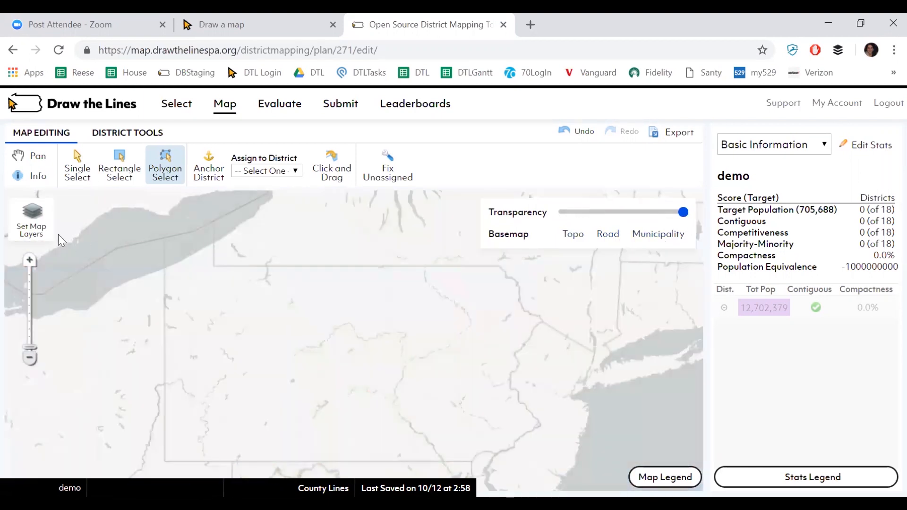
left_click(30, 260)
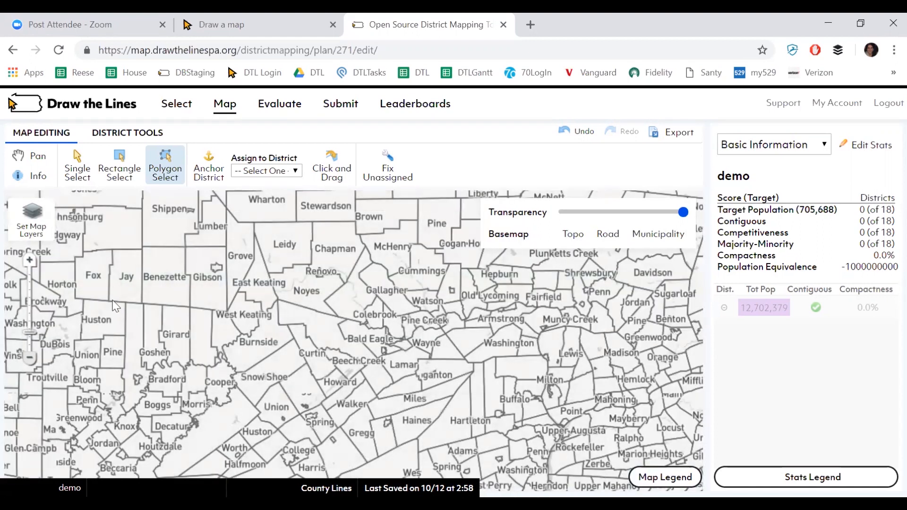
left_click(29, 357)
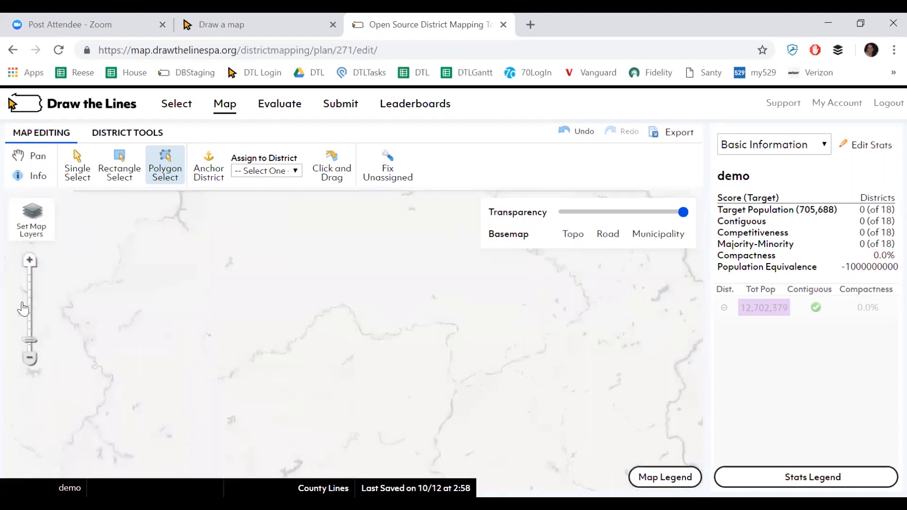
left_click(30, 260)
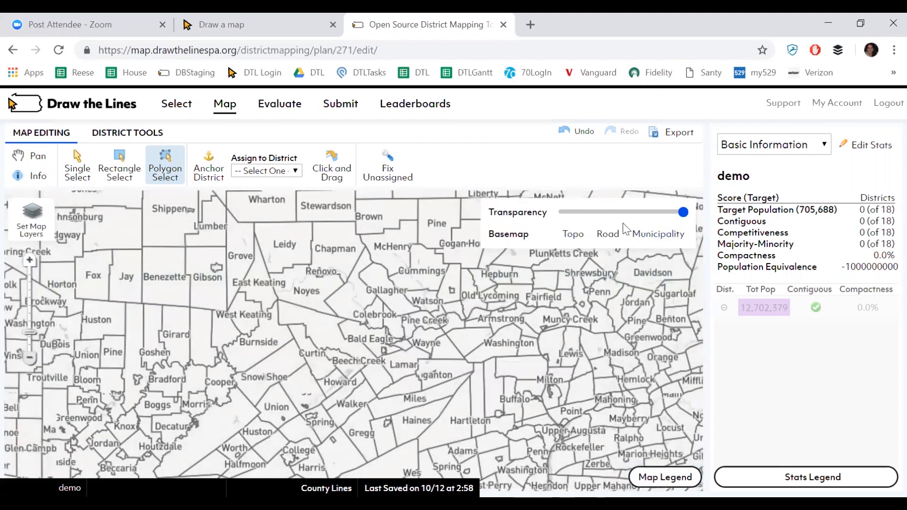
Step: Make the map overlay partly transparent and set the basemap to Topo
left_click_drag(683, 213, 607, 212)
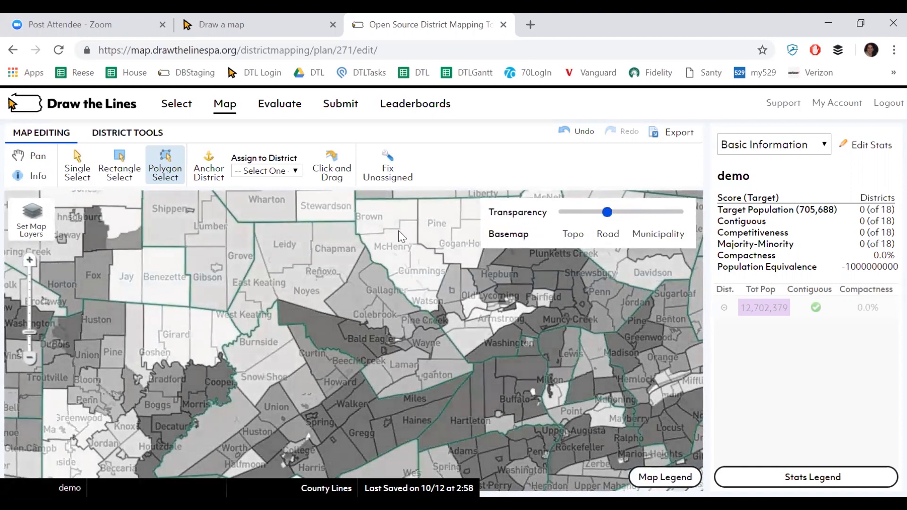
left_click(573, 235)
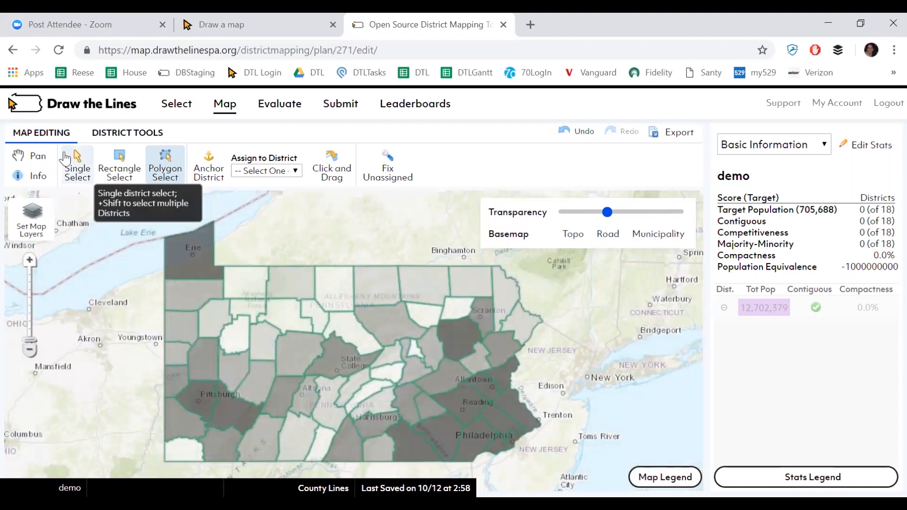
Step: Shift the statewide map slightly northwest with the Pan tool
left_click(38, 158)
left_click_drag(264, 288, 247, 273)
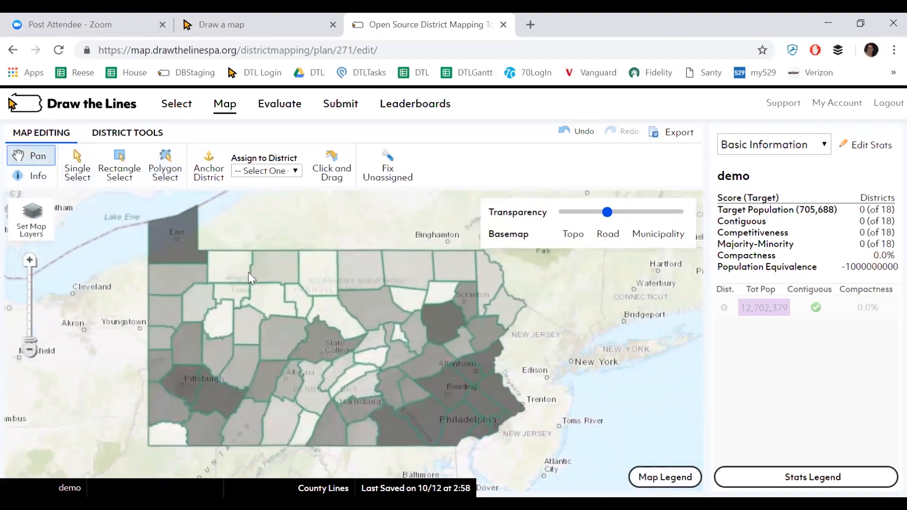
Step: Examine the counties closer up, moving from central to northwestern Pennsylvania, and return to the statewide view
left_click(29, 260)
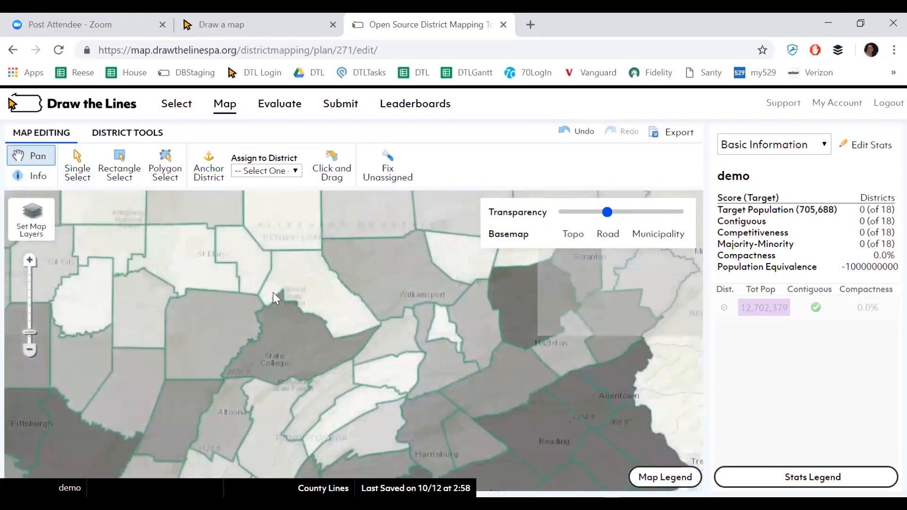
left_click_drag(496, 319, 439, 362)
left_click_drag(121, 316, 342, 347)
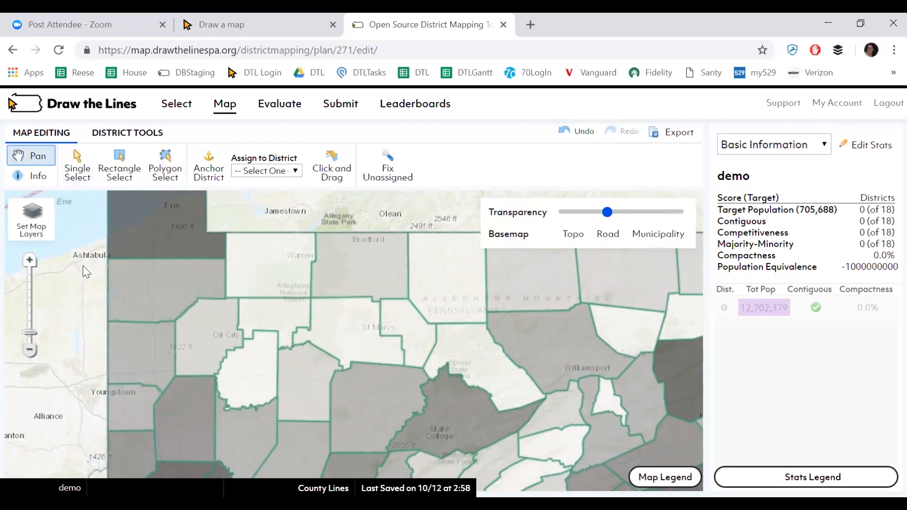
left_click(29, 358)
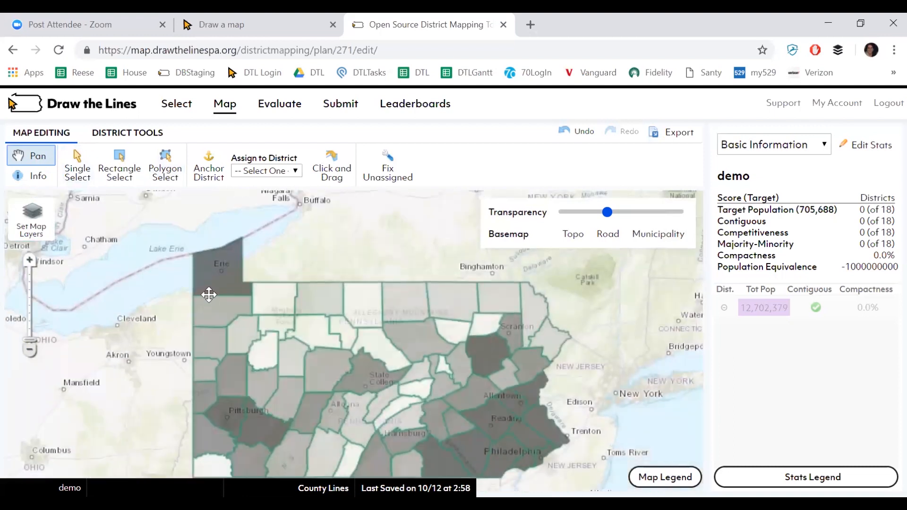
Step: Look up the population and voter registration information for Erie County and for a census tract in Elk County
left_click(34, 184)
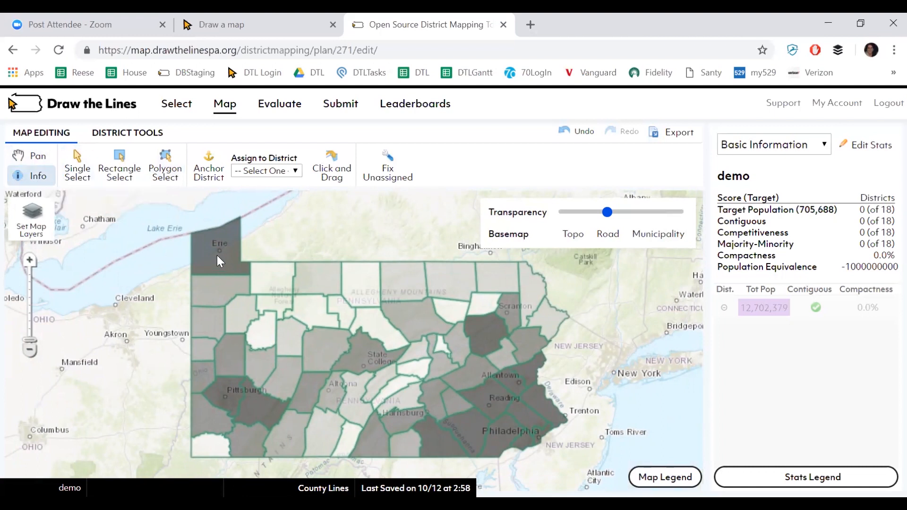
left_click(219, 258)
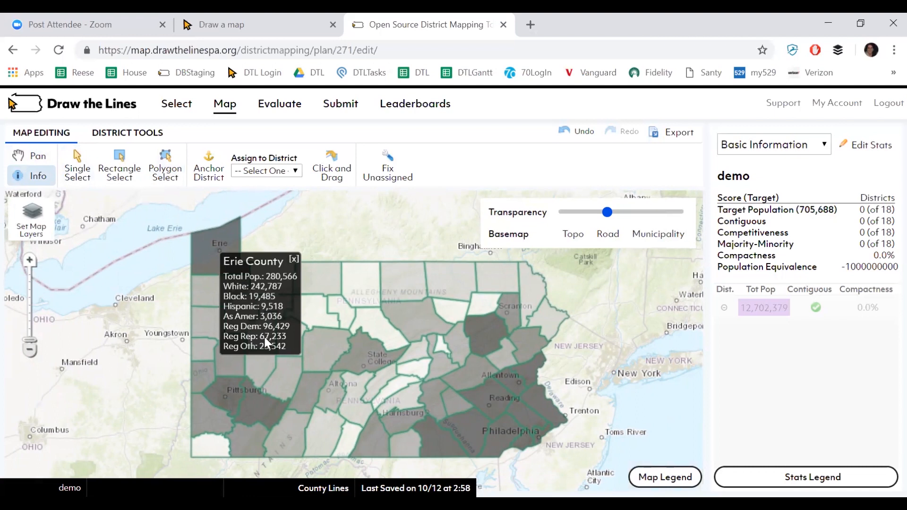
left_click(29, 260)
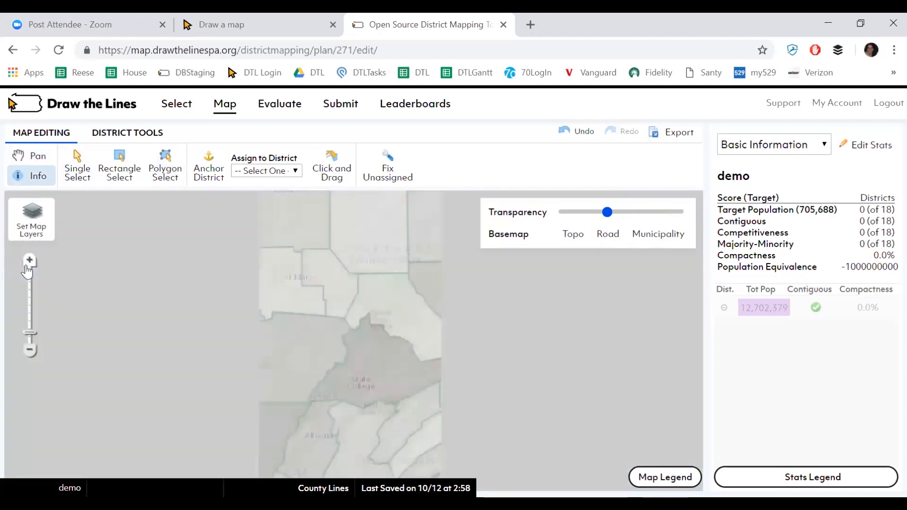
left_click(29, 260)
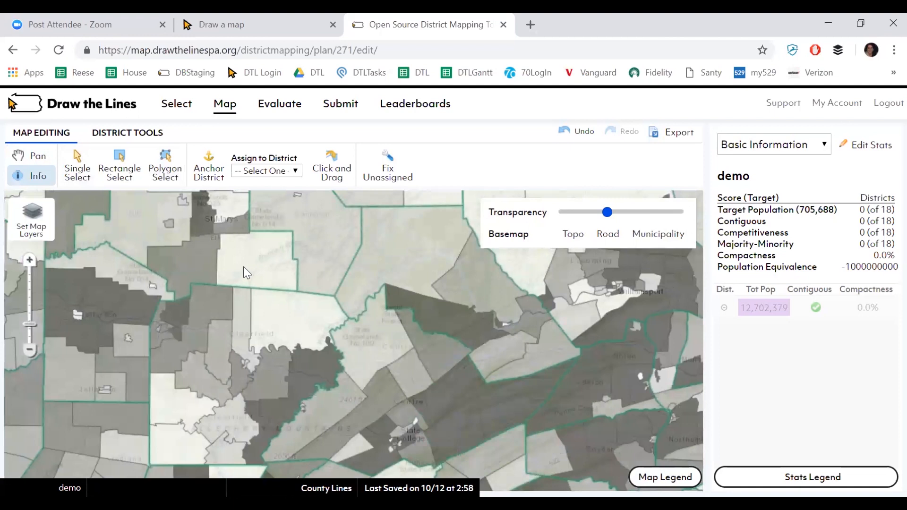
left_click(253, 273)
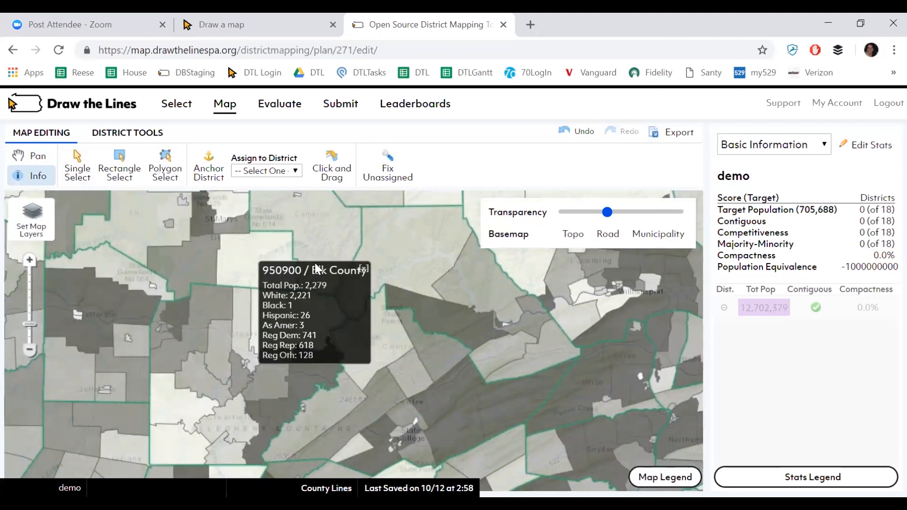
left_click(361, 269)
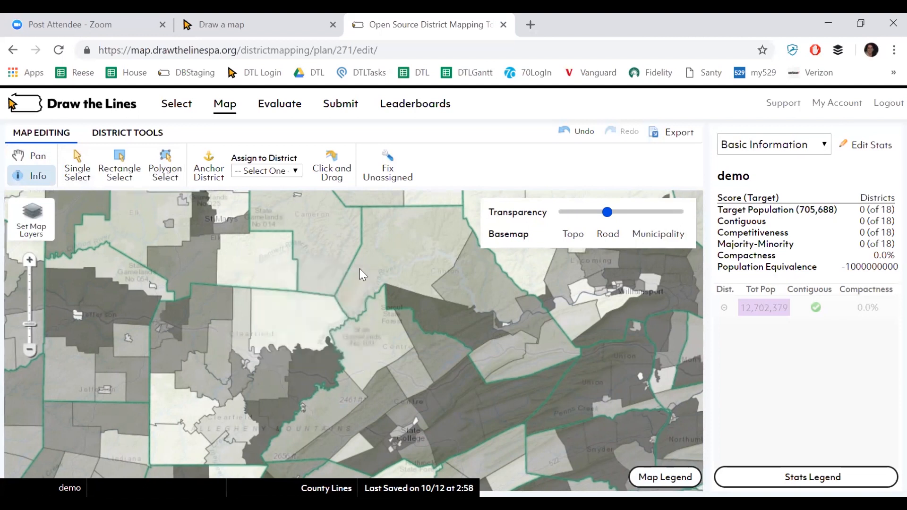
Step: Using Polygon Select in the statewide view, assign Erie County and the counties directly south and southeast of it to District 1
left_click(30, 350)
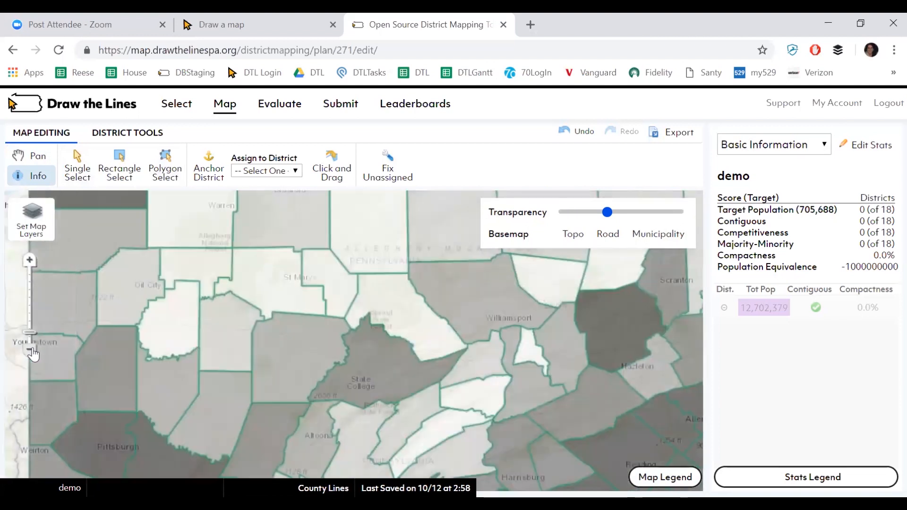
left_click(30, 350)
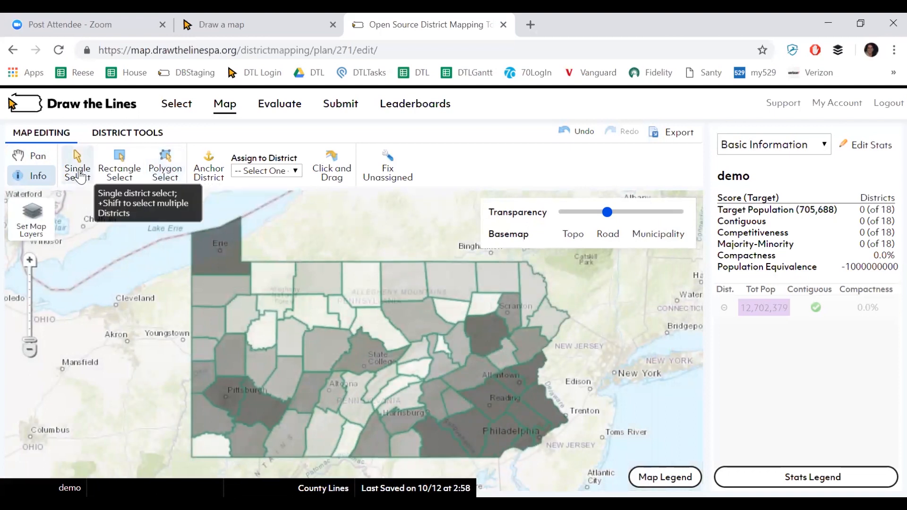
left_click(164, 161)
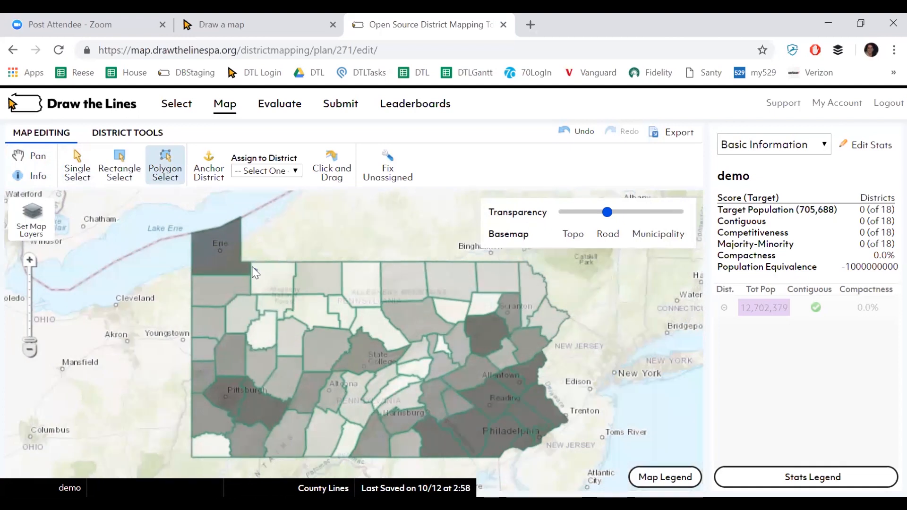
left_click_drag(237, 268, 236, 271)
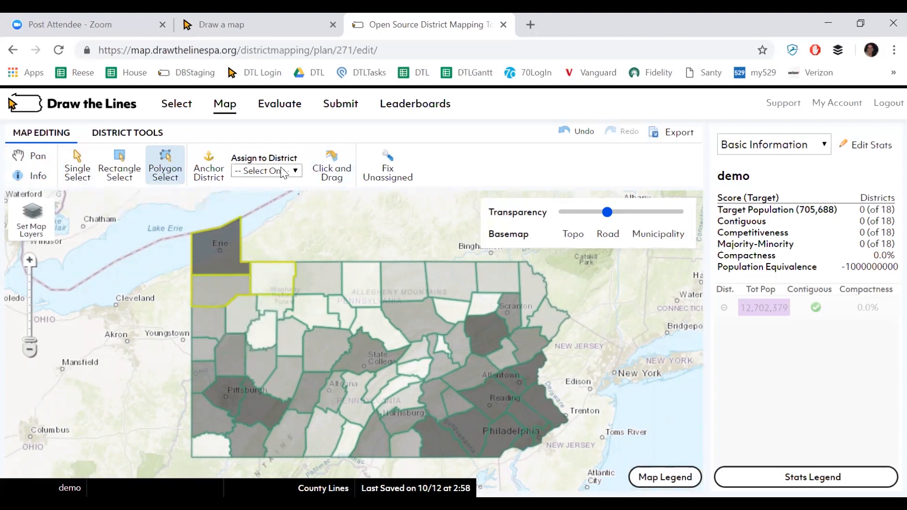
left_click(267, 171)
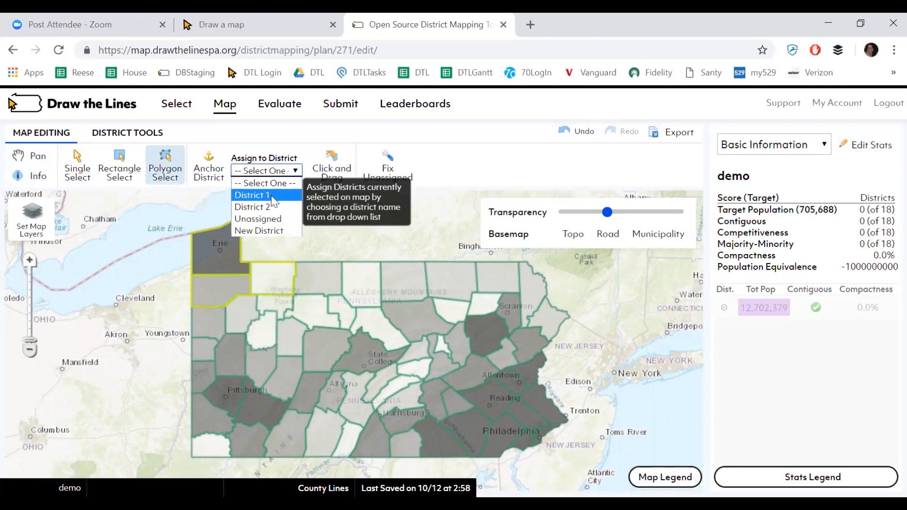
left_click(272, 196)
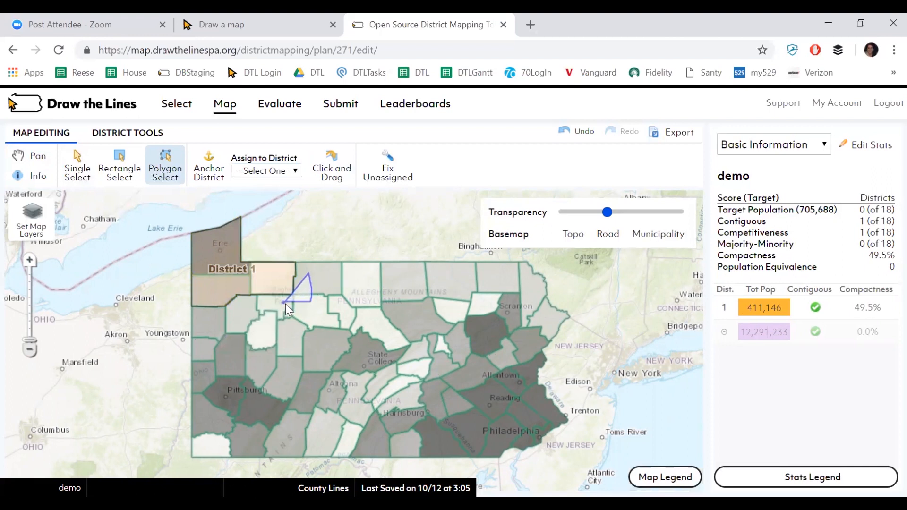
Step: Select the three counties just east and southeast of District 1 with a polygon and assign them to District 2
double_click(306, 307)
left_click(272, 171)
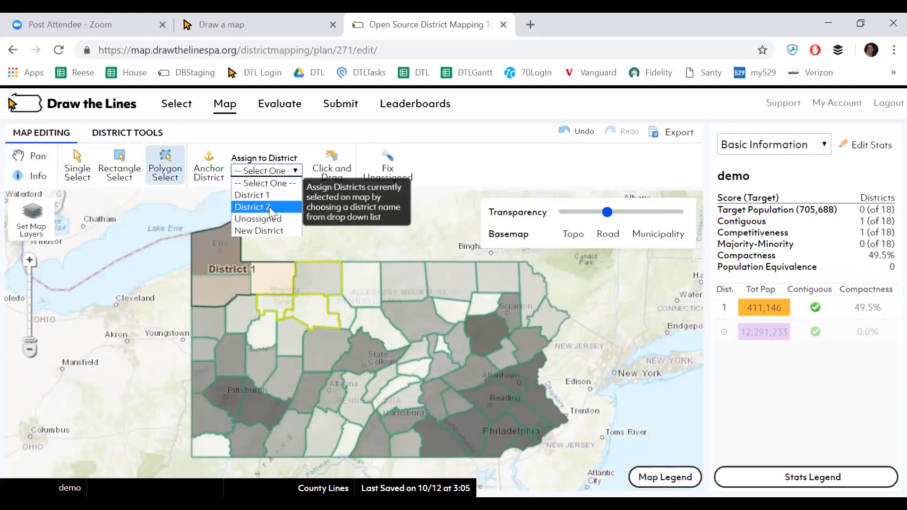
left_click(272, 208)
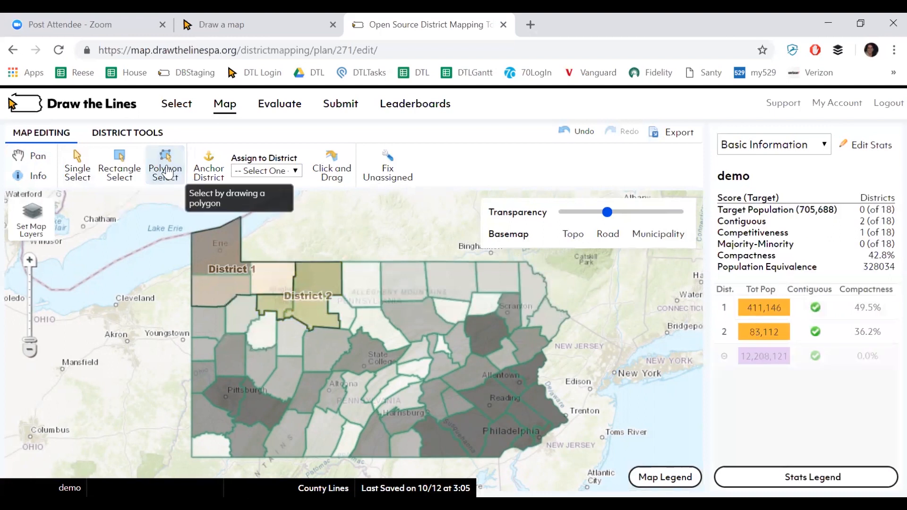
Step: Add the single county directly south of District 1 to that district using Single Select and Click and Drag
left_click(84, 175)
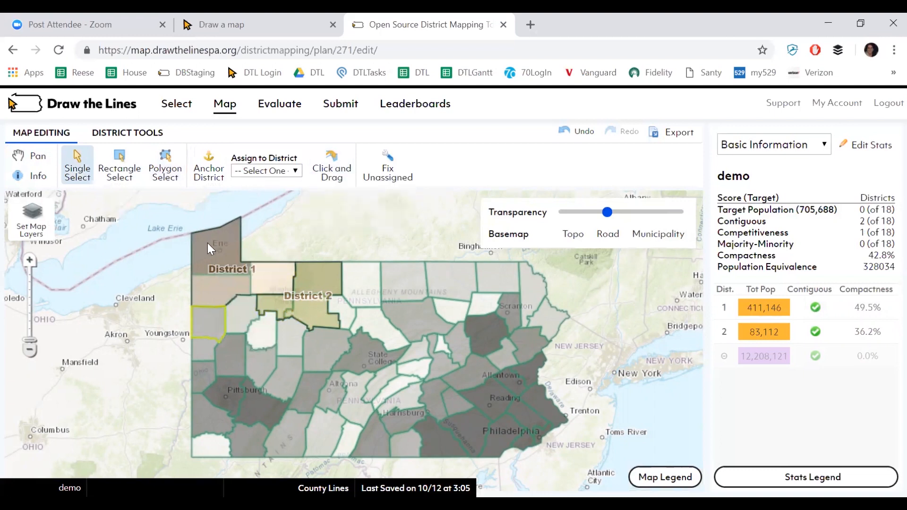
left_click(329, 184)
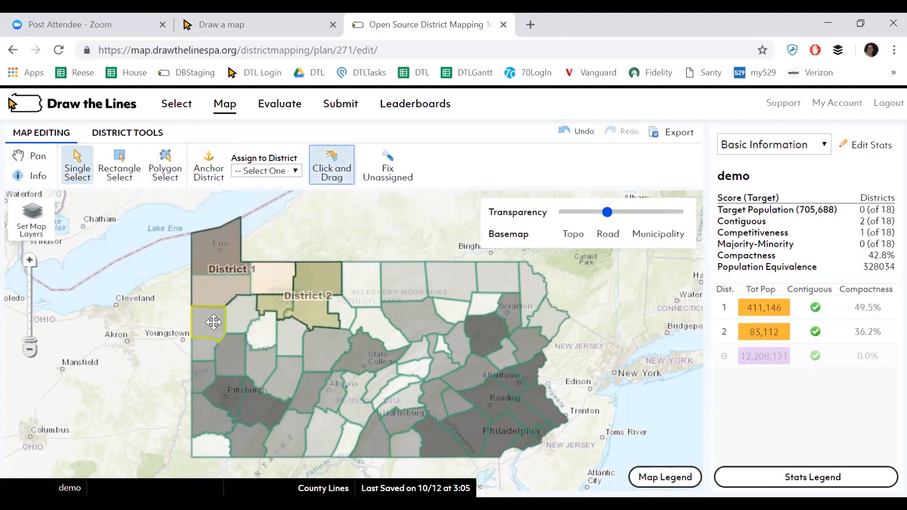
left_click_drag(214, 322, 222, 272)
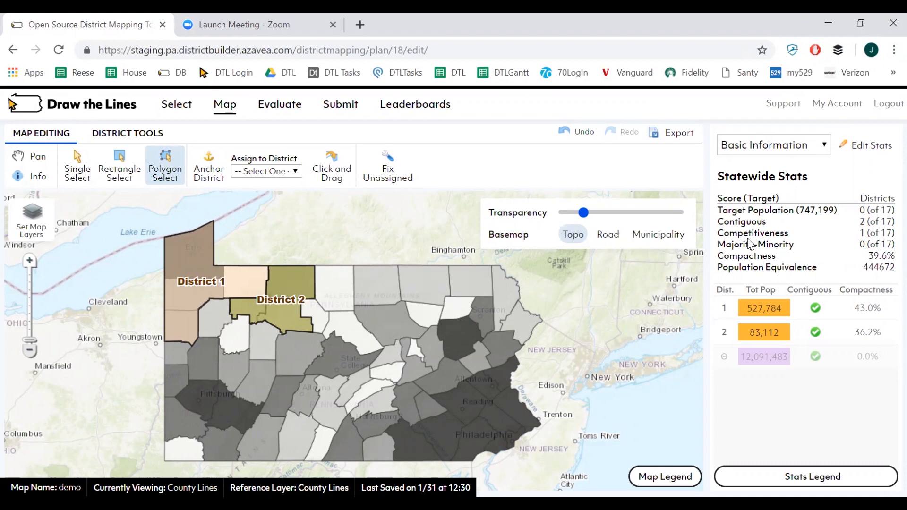
Step: Review the plan's scores for target population, contiguity, competitiveness, majority-minority, compactness and population equivalence
left_click_drag(747, 212, 817, 219)
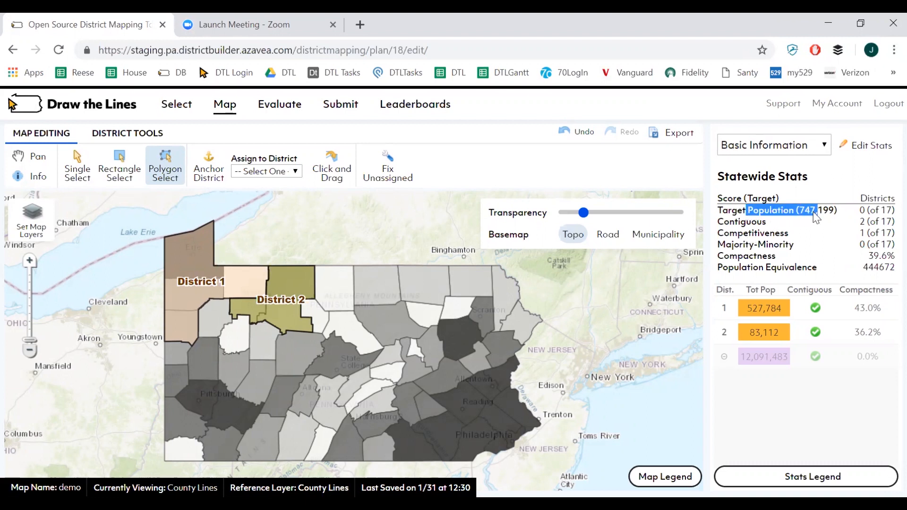
left_click(811, 212)
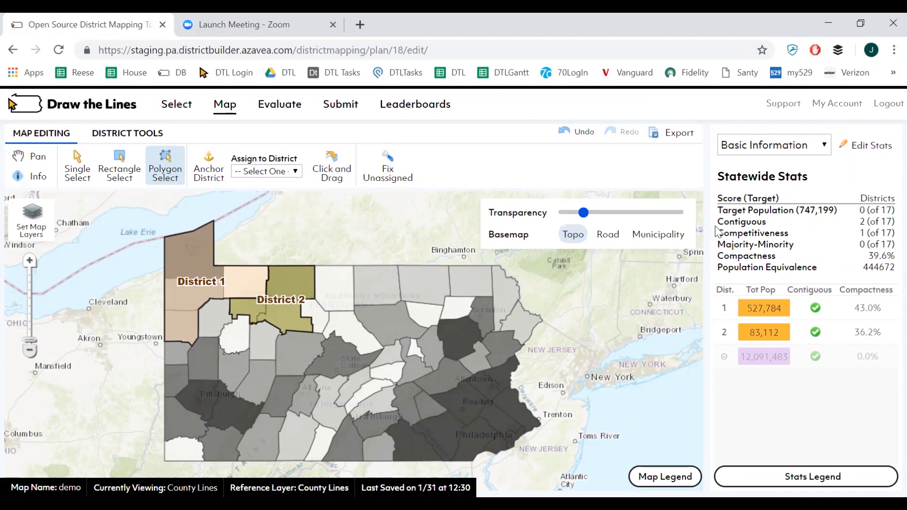
left_click_drag(724, 223, 783, 225)
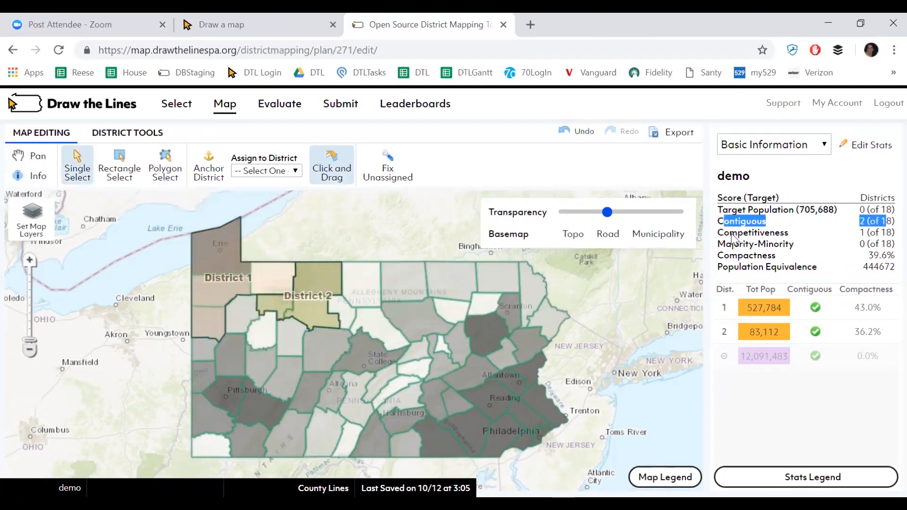
left_click_drag(731, 234, 890, 255)
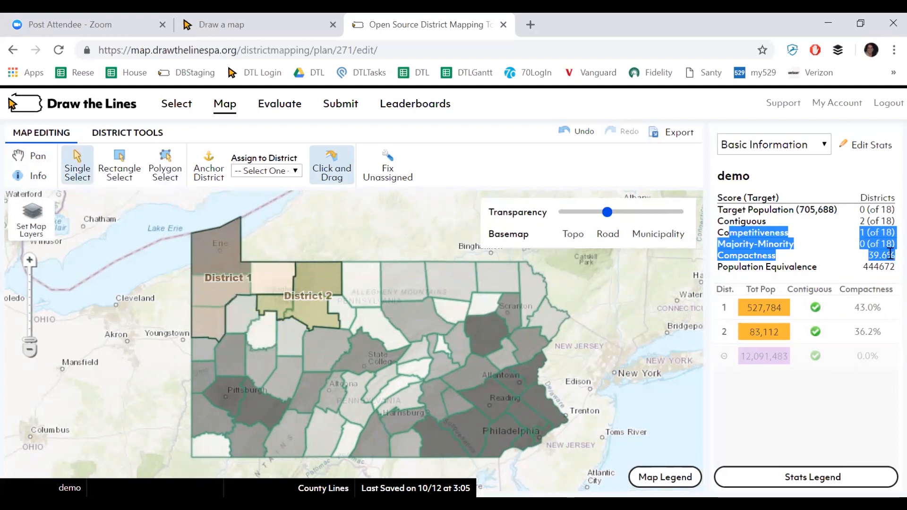
left_click_drag(719, 268, 894, 270)
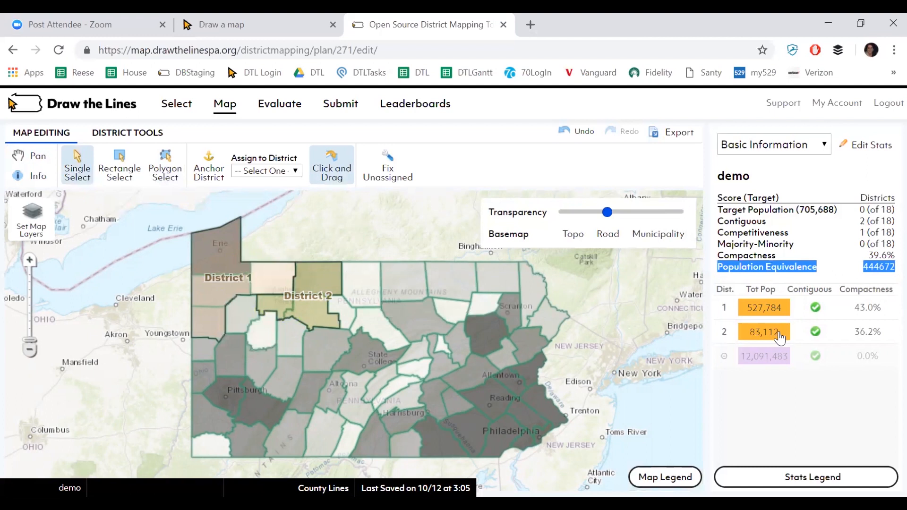
left_click(868, 264)
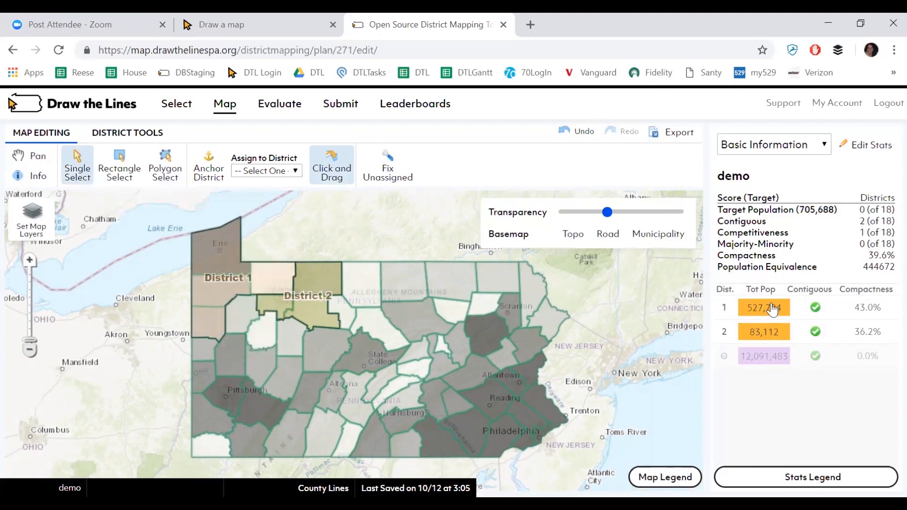
Step: Switch the district statistics to Demographics and review the statistics available for a custom set without saving one
left_click(777, 148)
left_click(778, 177)
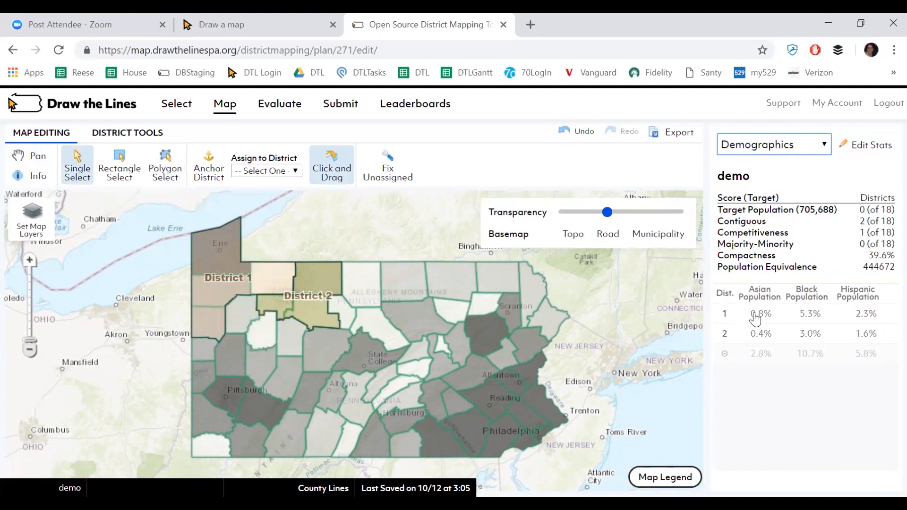
left_click(869, 147)
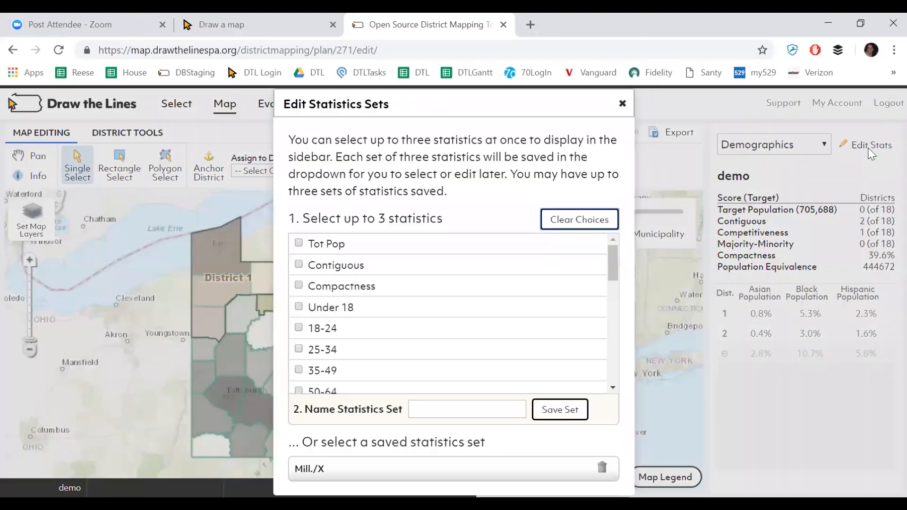
scroll(446, 318, "down", 5)
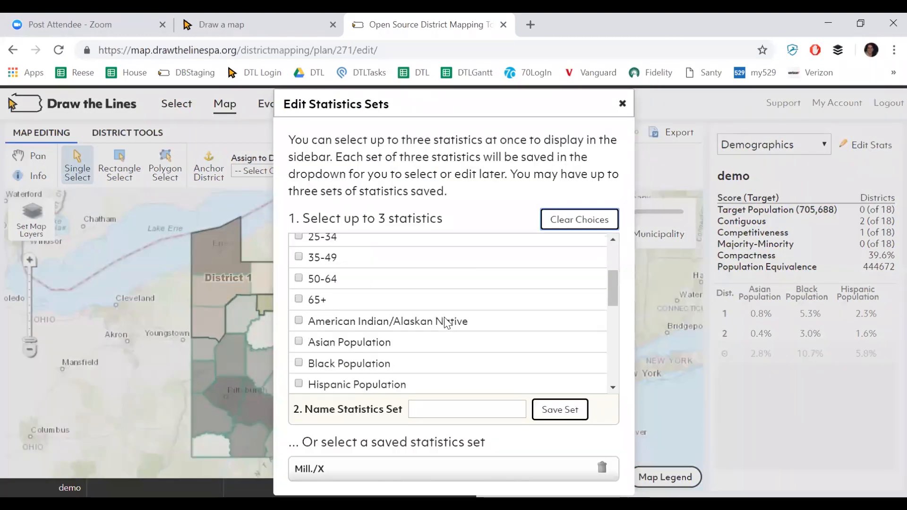
scroll(446, 317, "up", 5)
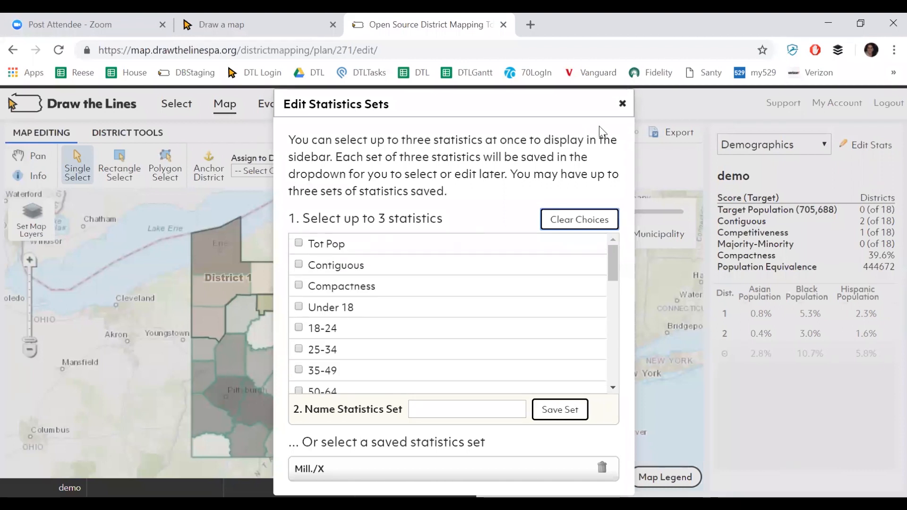
left_click(622, 105)
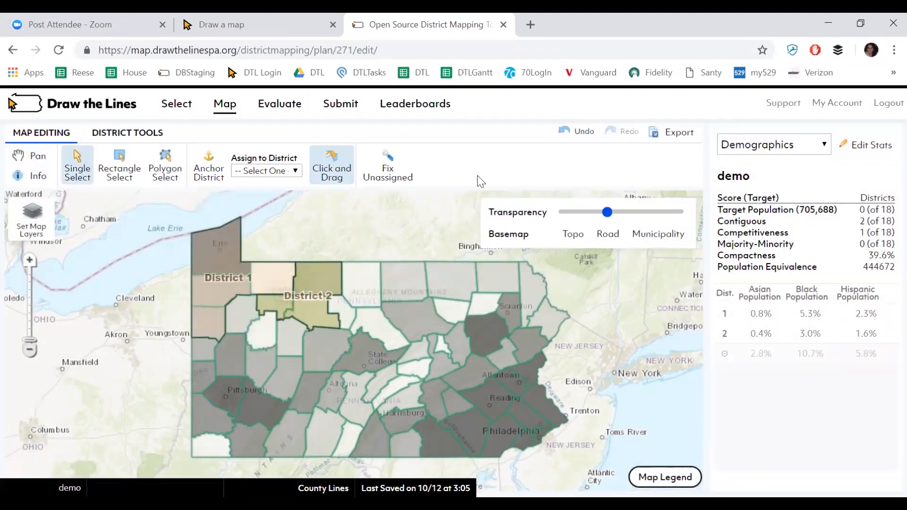
Step: View the available district tools and request a splits report for the plan
left_click(152, 140)
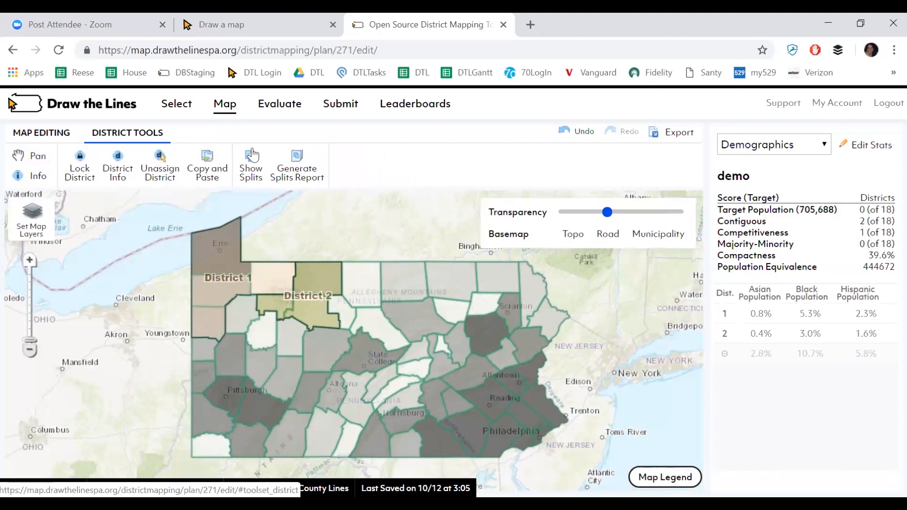
left_click(308, 171)
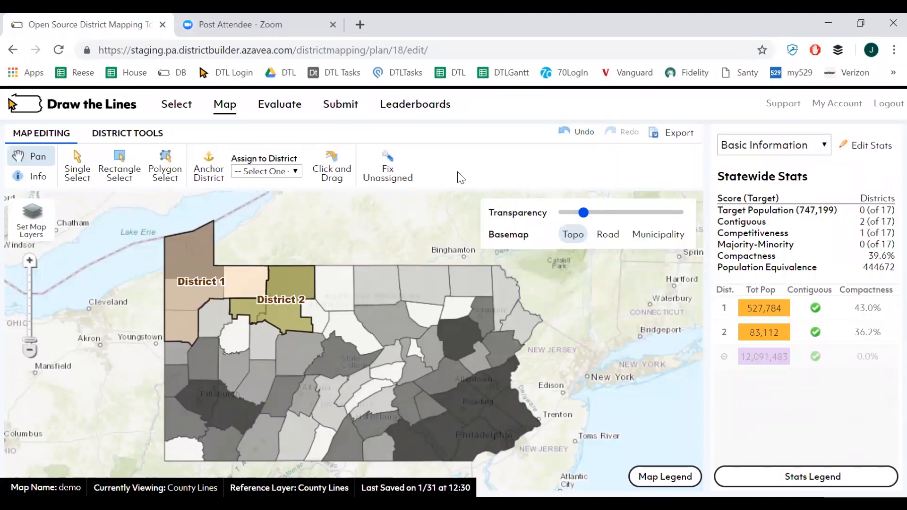
Step: Open the saved "Completed map" from the user's own maps for editing and look through its per-district statistics
left_click(176, 104)
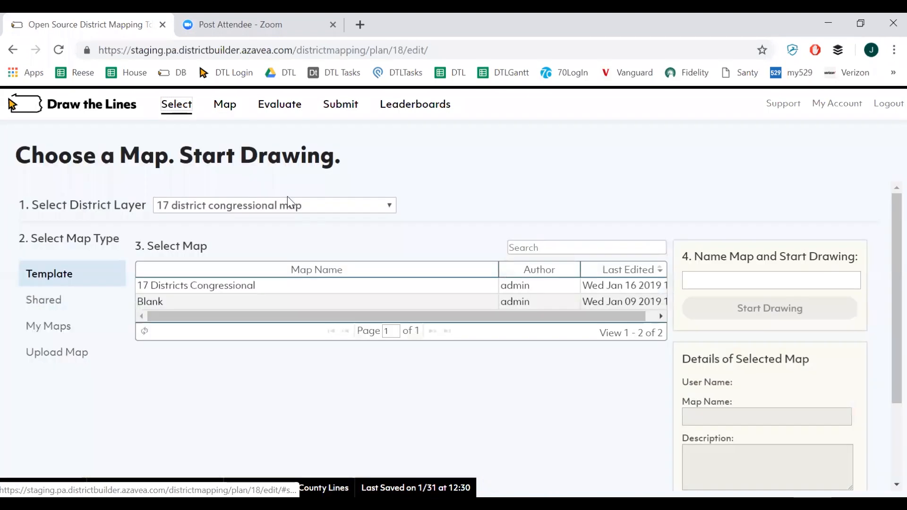
left_click(75, 326)
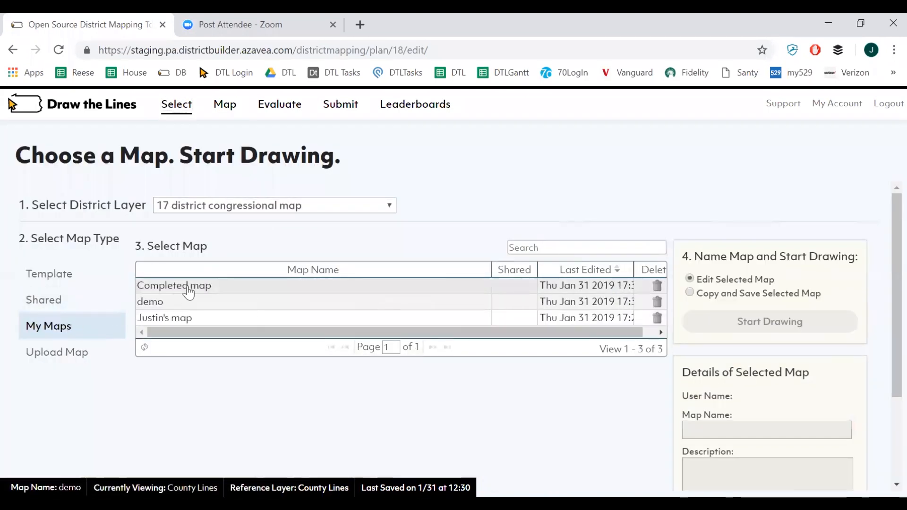
left_click(186, 292)
left_click(722, 326)
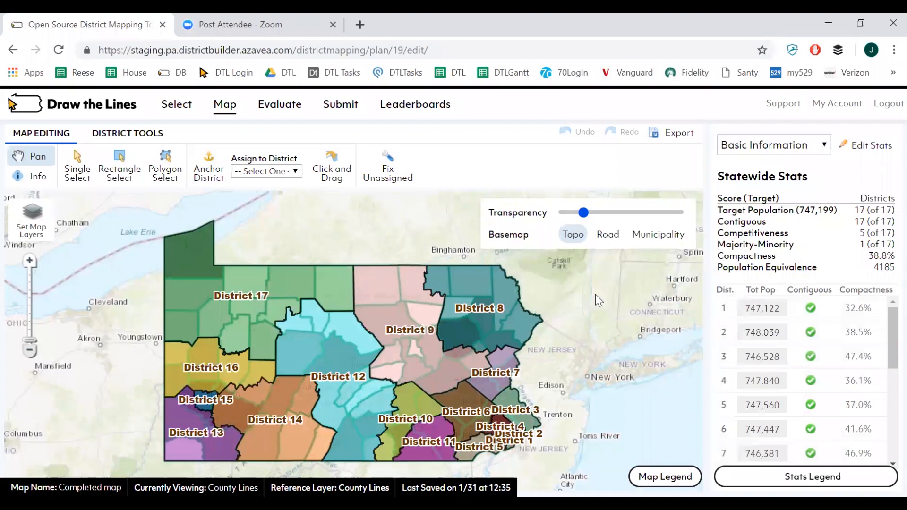
mouse_move(888, 326)
left_mouse_down()
mouse_move(884, 409)
mouse_move(887, 311)
left_mouse_up()
Step: Validate the finished map for contiguity and population, and open the form for submitting the final map to the contest
left_click(342, 109)
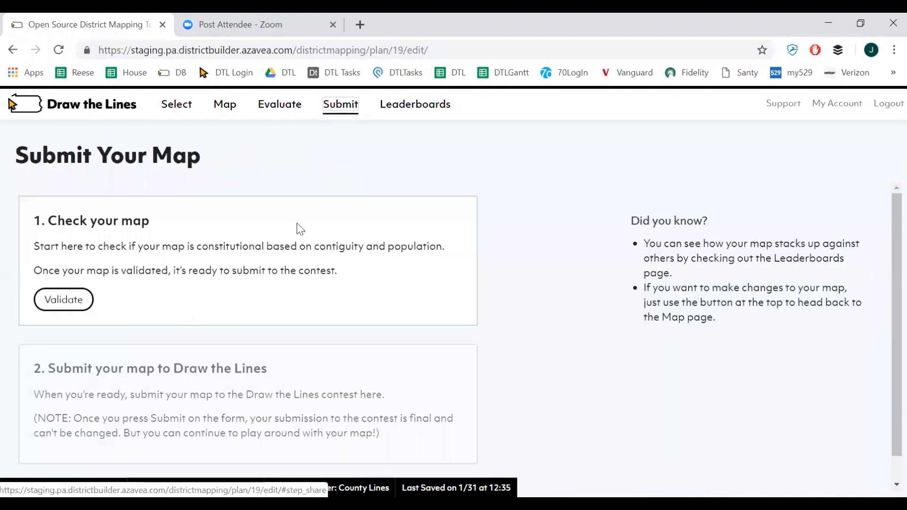
left_click(69, 300)
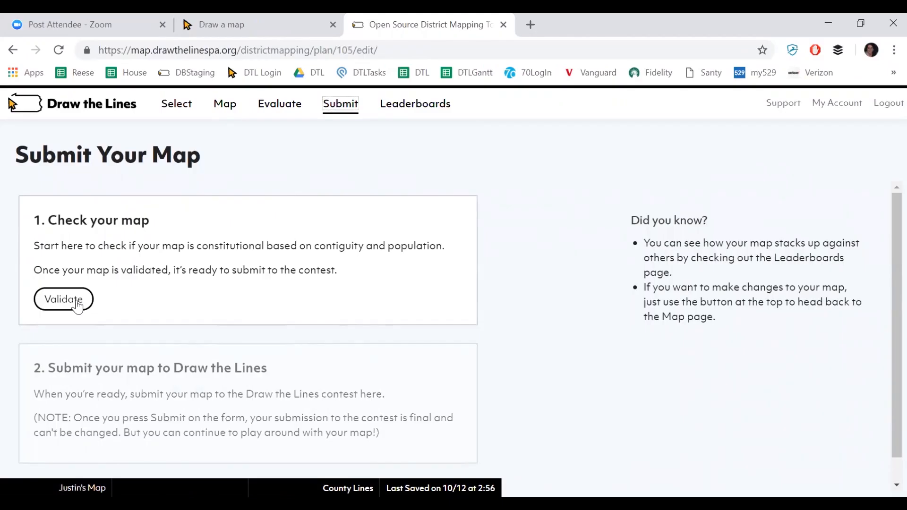
left_click(78, 305)
scroll(142, 291, "down", 1)
left_click(57, 413)
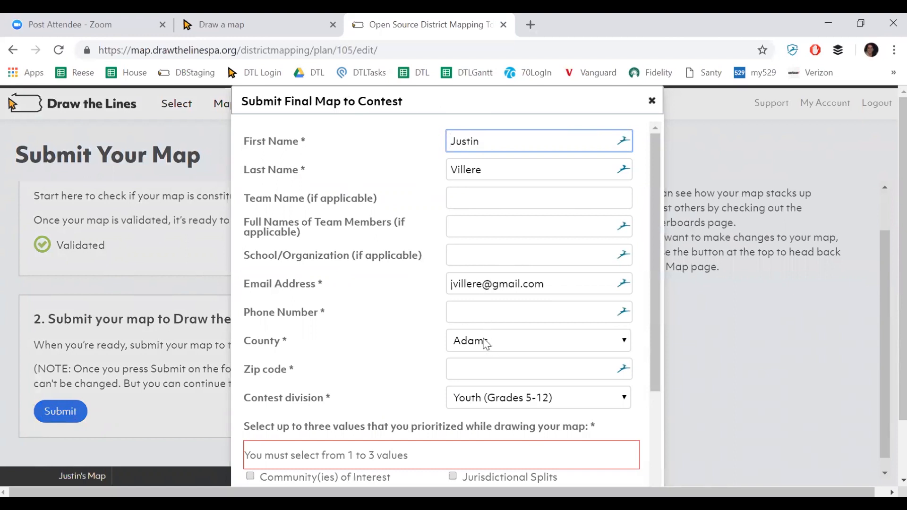
Step: Review the contest form's division options, prioritized values, personal statement field and submission terms without filling them in
left_click(493, 402)
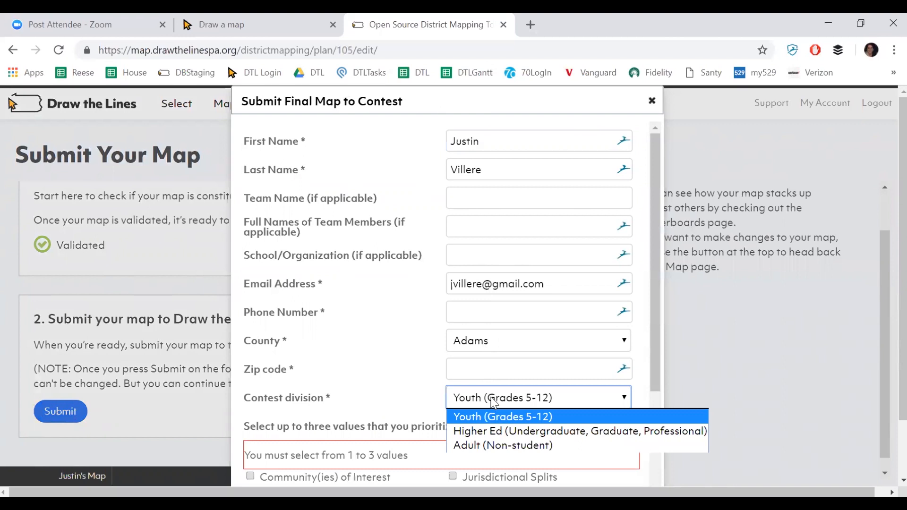
left_click(493, 401)
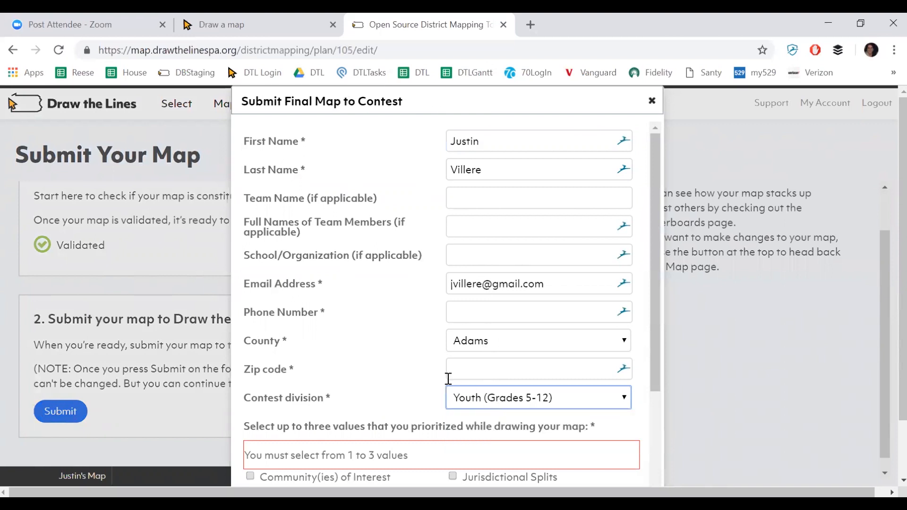
scroll(423, 373, "down", 3)
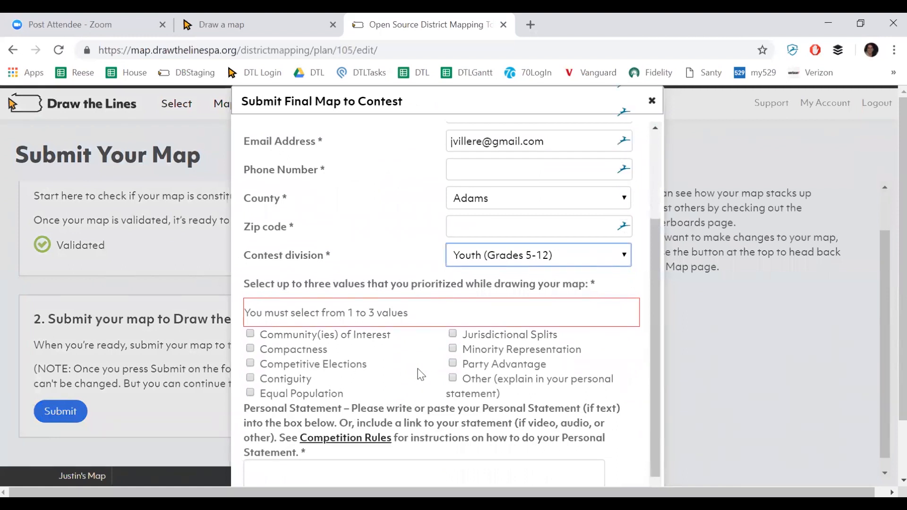
scroll(418, 358, "down", 2)
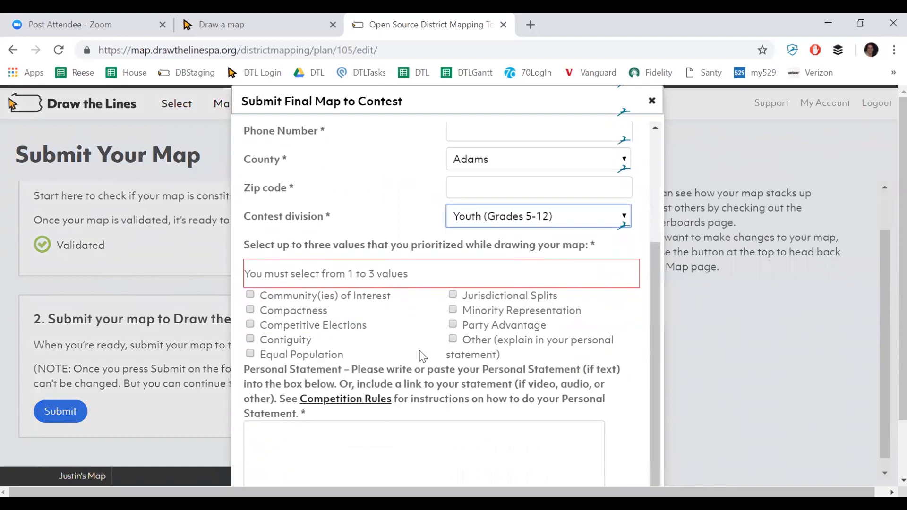
left_click(408, 381)
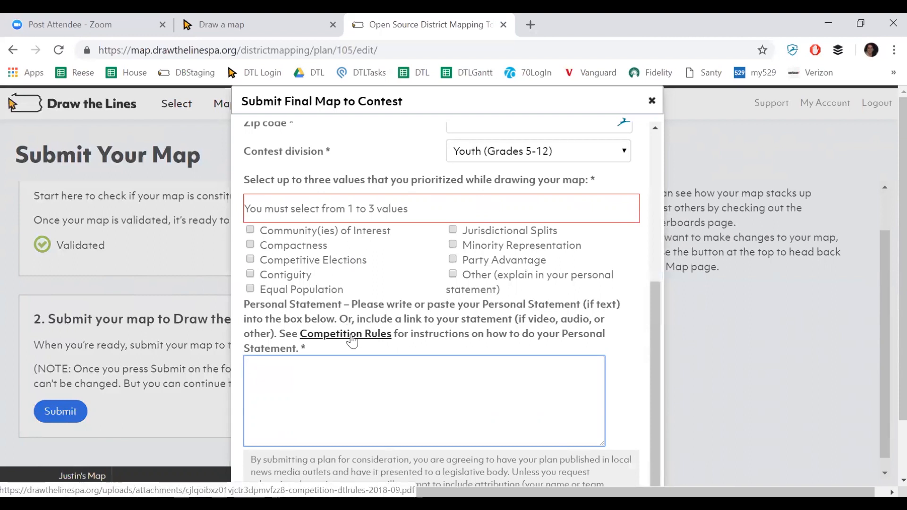
scroll(368, 366, "down", 3)
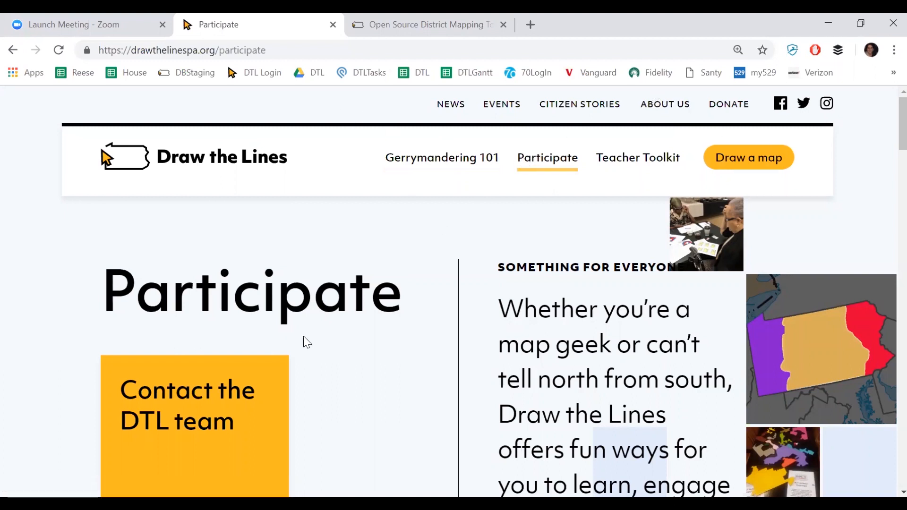
Step: Open the DTL team's contact page from the Participate page and view the help request form
left_click(202, 403)
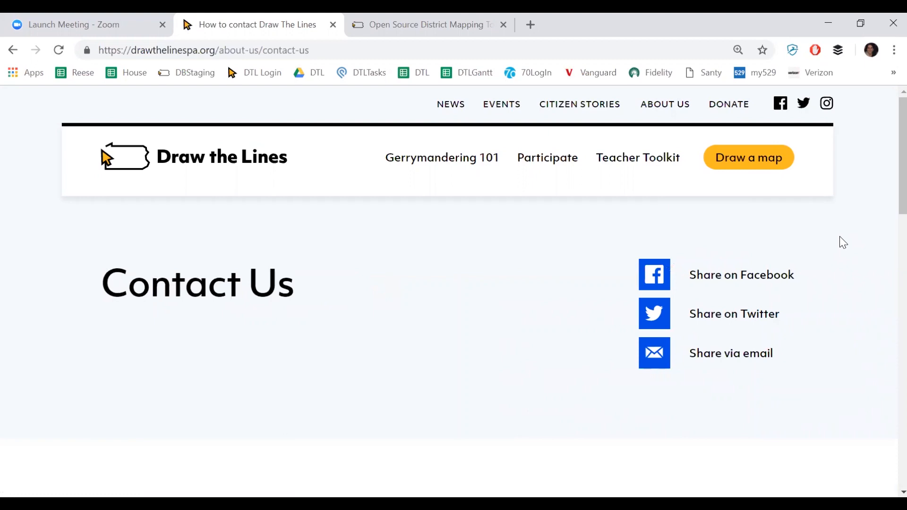
scroll(832, 253, "down", 10)
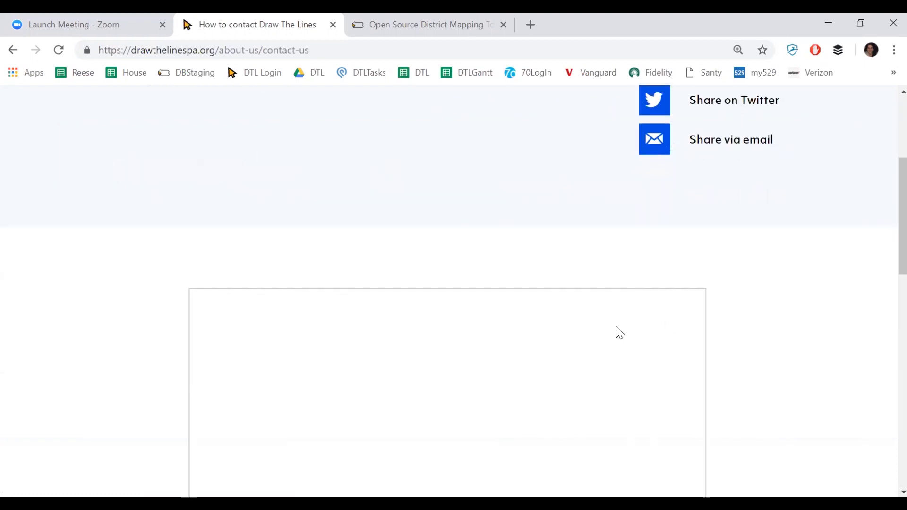
scroll(535, 332, "up", 7)
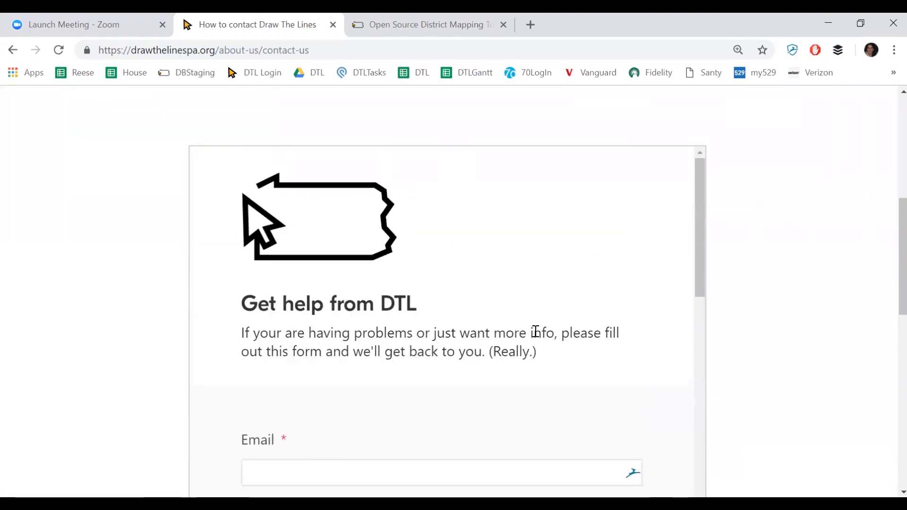